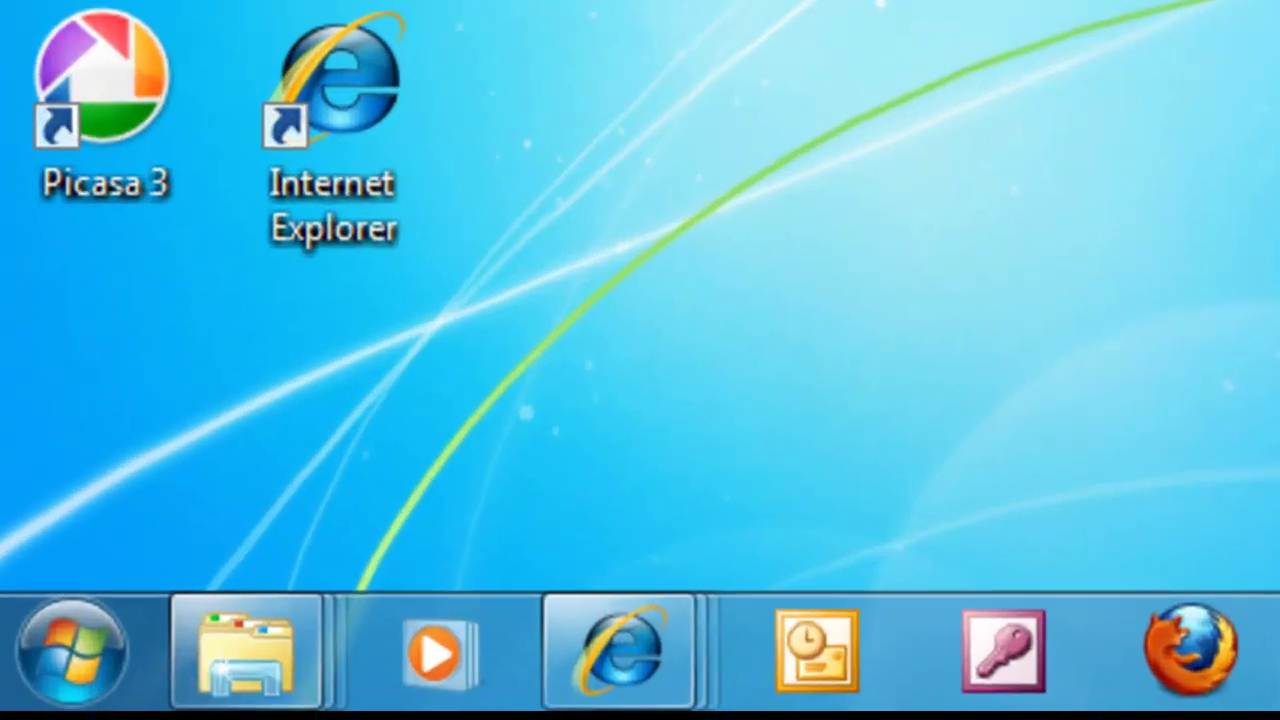
- Open the Computer window and check the capacity and free space of the CLEVERSTUFF (E:) removable drive
{"action": "left_click", "coordinate": [62, 668]}
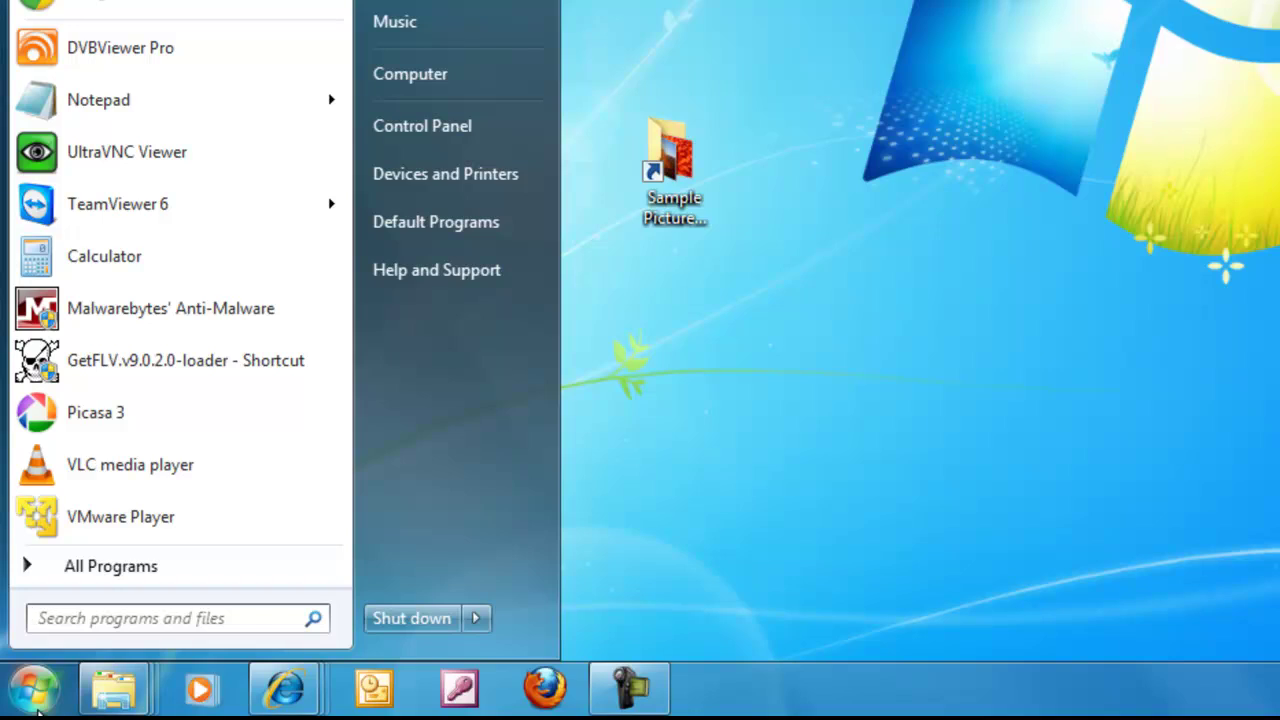
{"action": "left_click", "coordinate": [508, 72]}
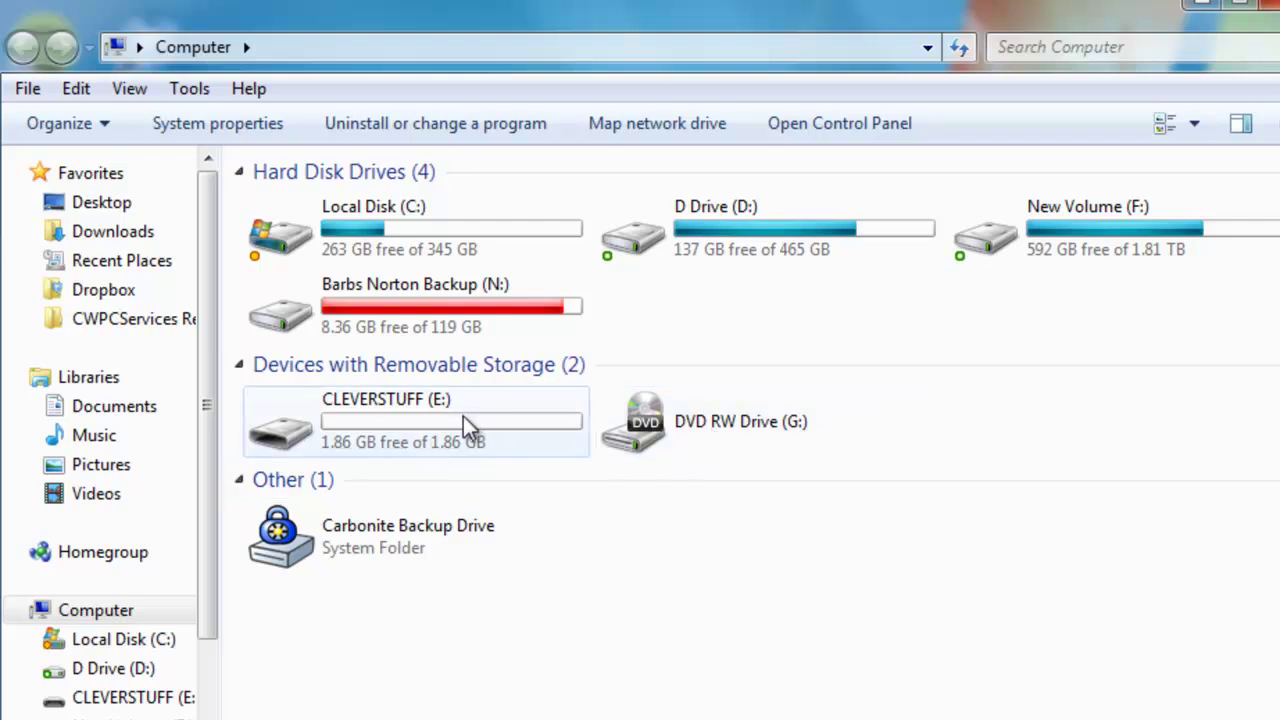
{"action": "mouse_move", "coordinate": [457, 415]}
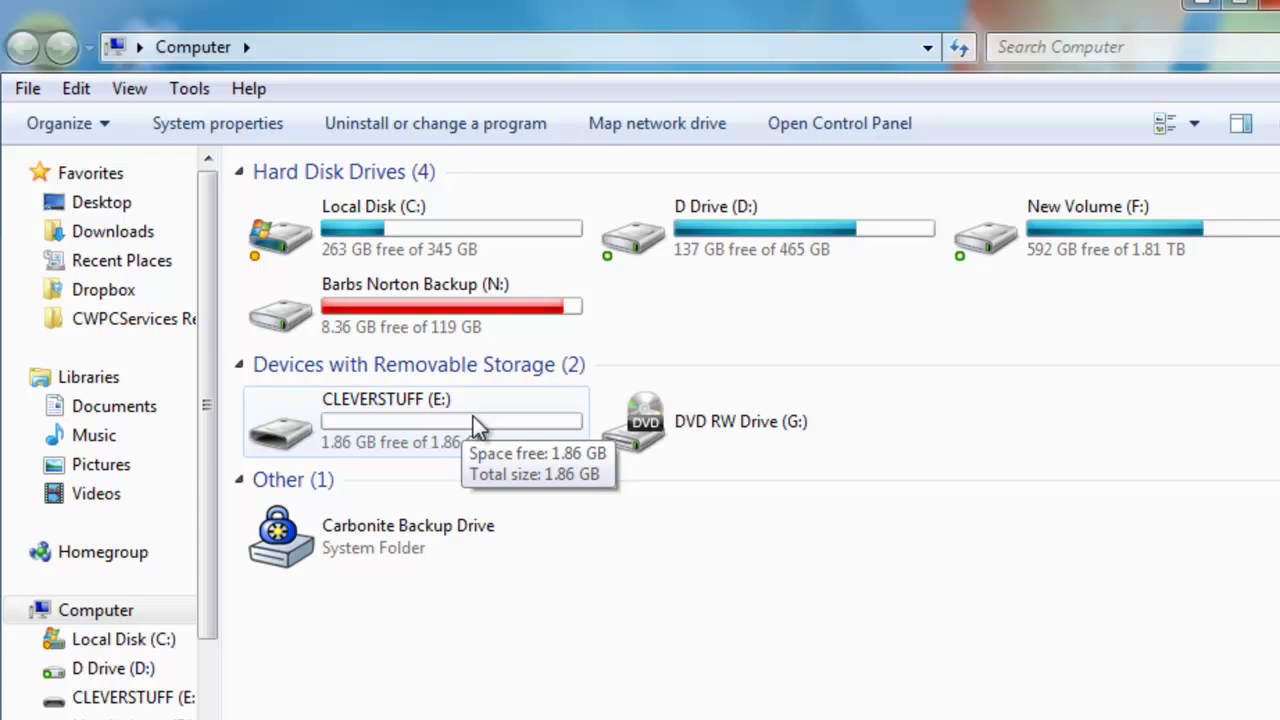
{"action": "left_click", "coordinate": [452, 403]}
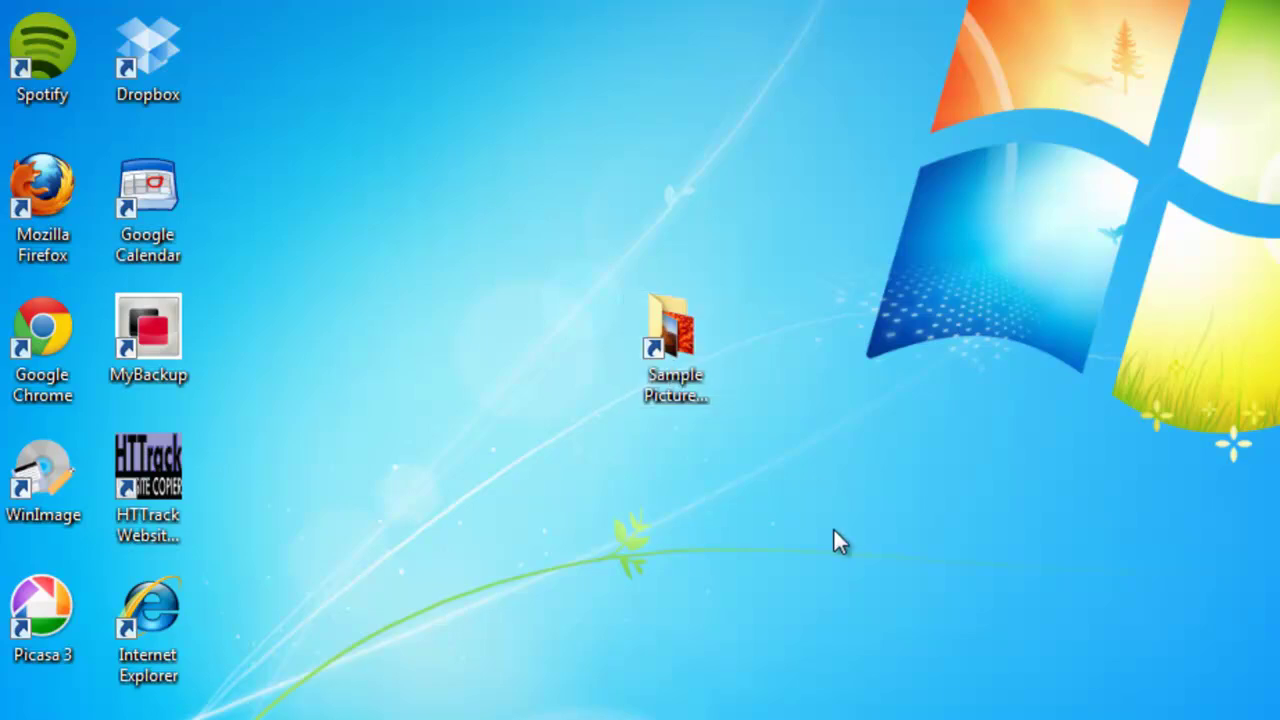
- Send Desert.jpg from the Sample Pictures folder to the CLEVERSTUFF (E:) drive and close the folder window
{"action": "double_click", "coordinate": [686, 346]}
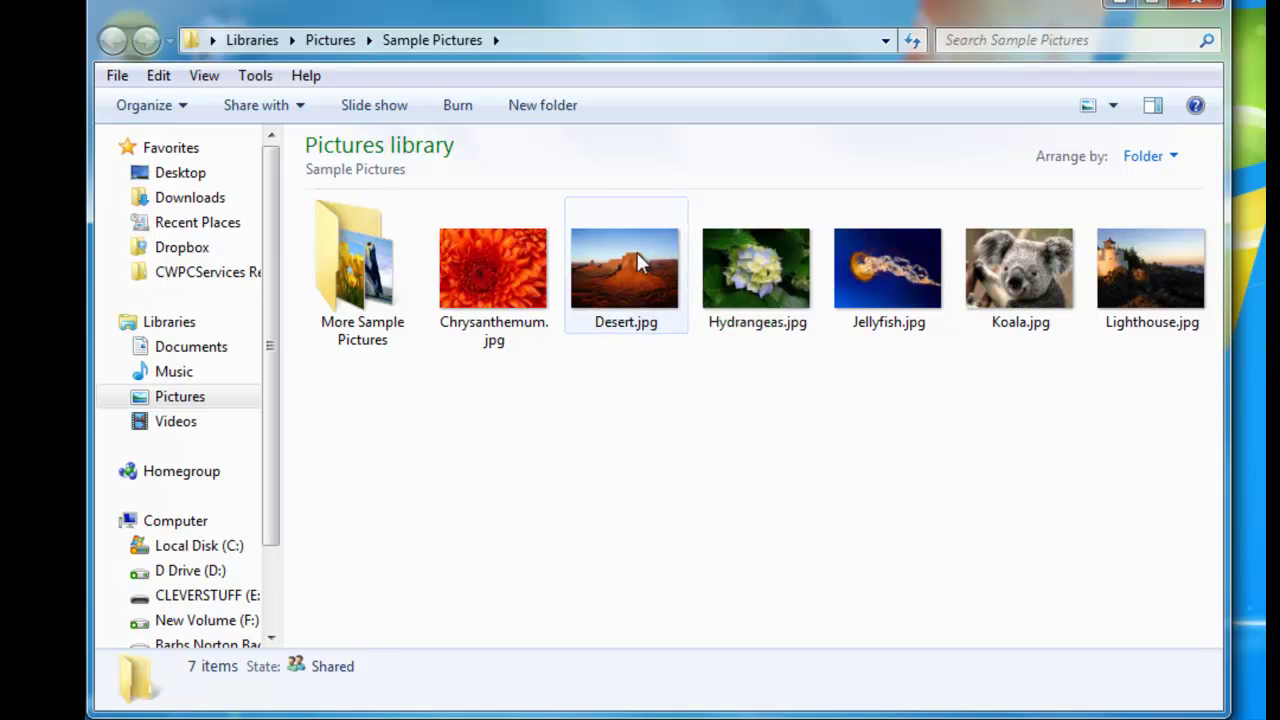
{"action": "mouse_move", "coordinate": [626, 256]}
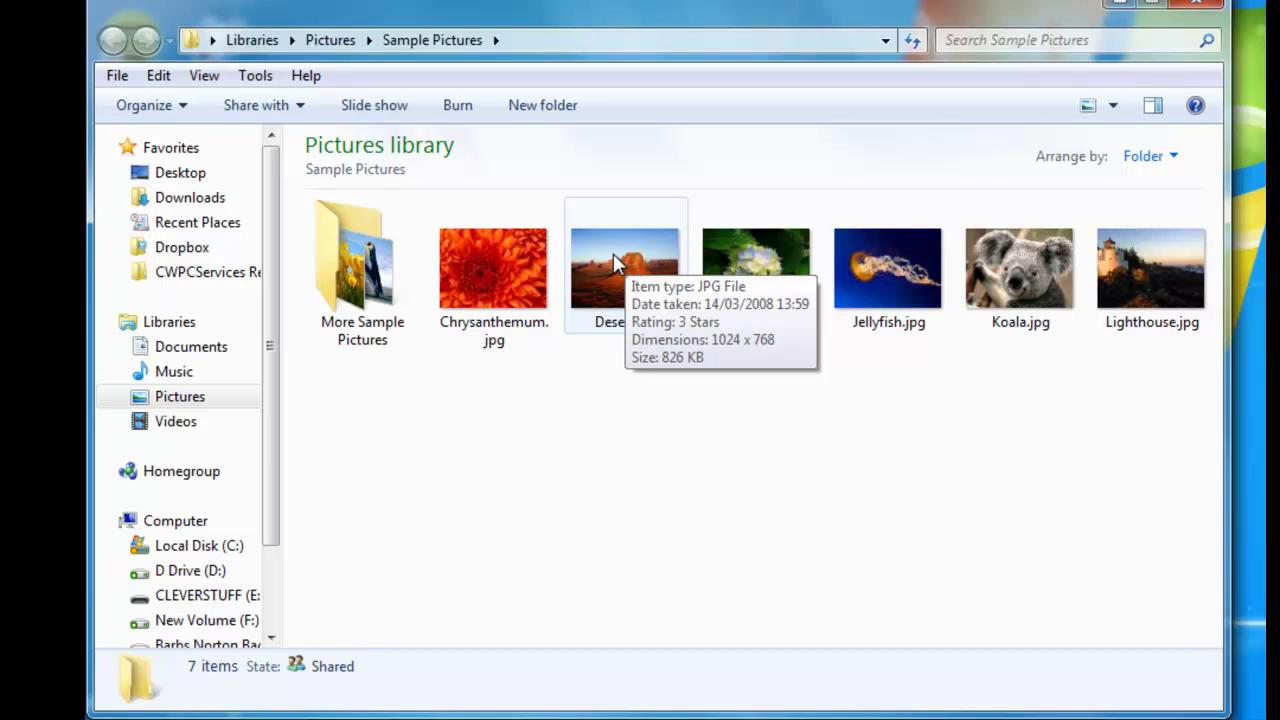
{"action": "right_click", "coordinate": [614, 258]}
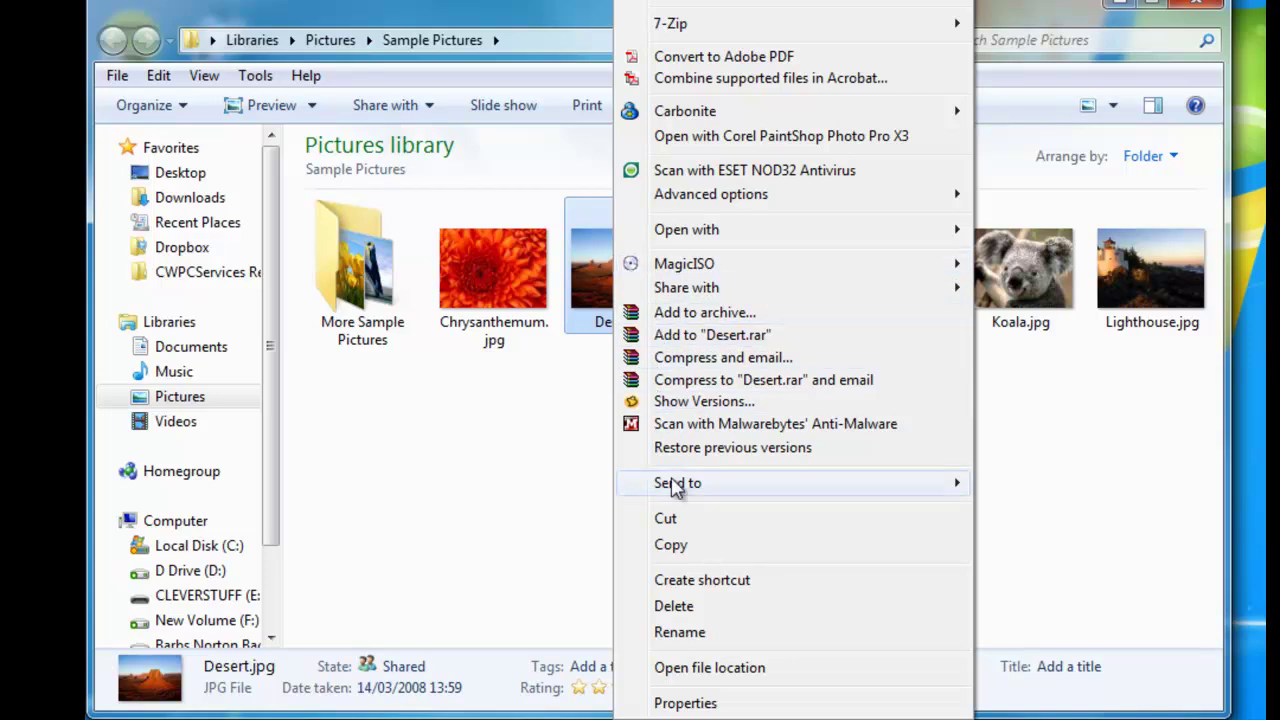
{"action": "mouse_move", "coordinate": [676, 486]}
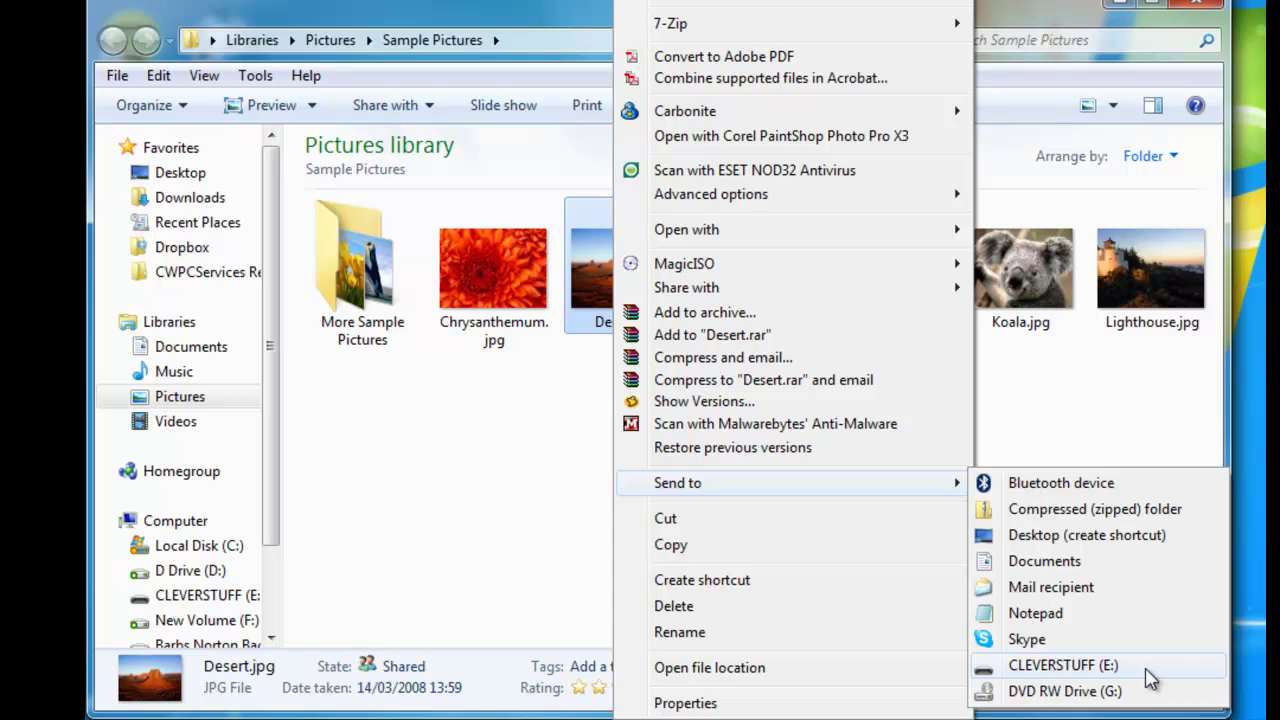
{"action": "left_click", "coordinate": [1062, 665]}
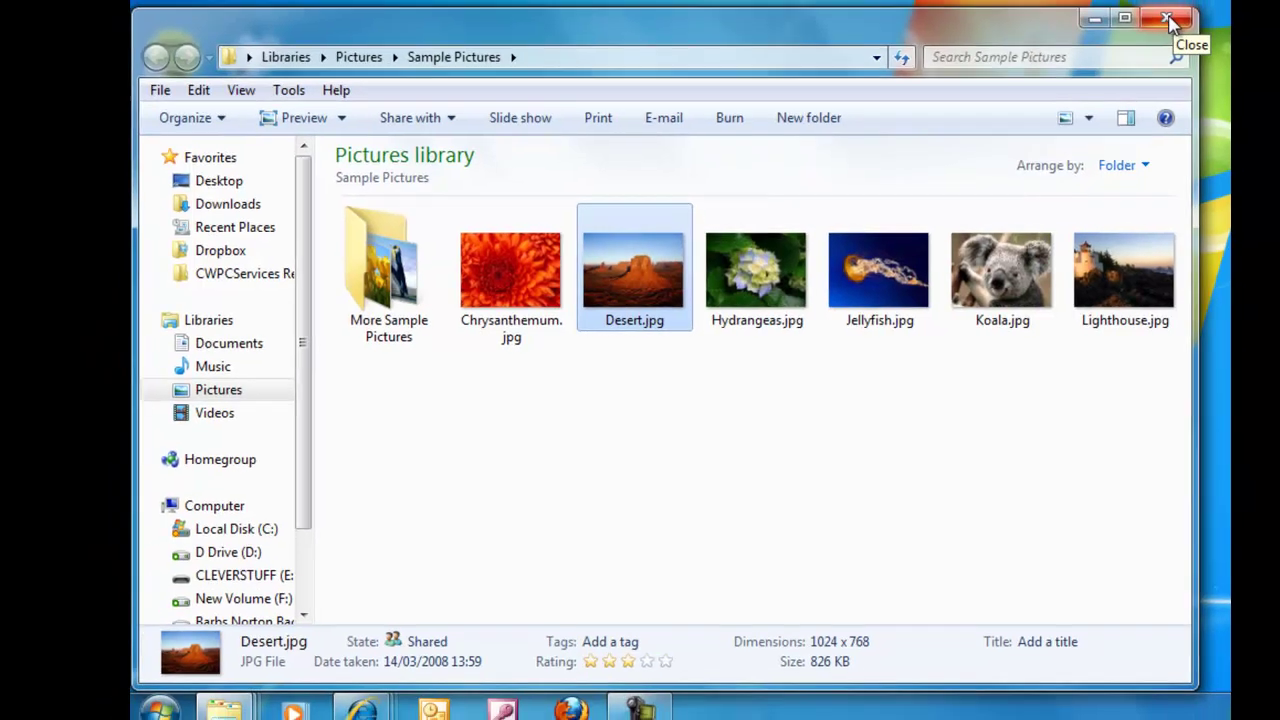
{"action": "left_click", "coordinate": [1200, 6]}
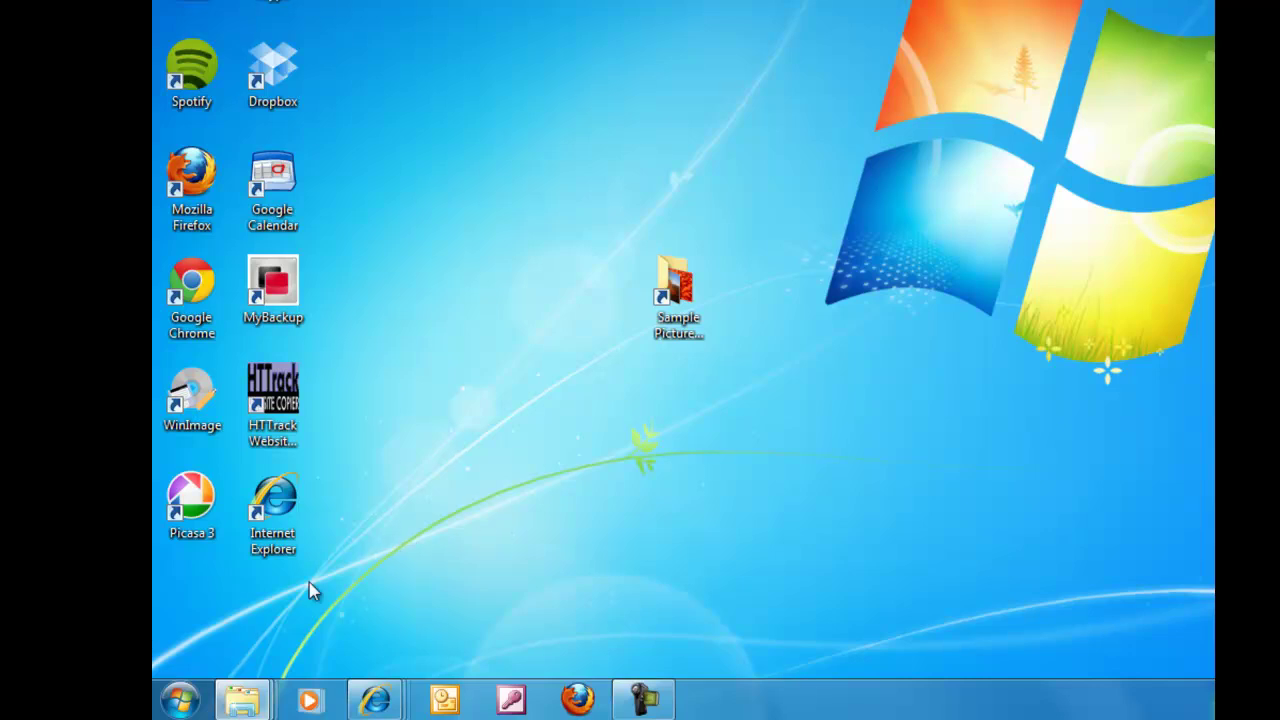
- Open the CLEVERSTUFF (E:) drive from Computer, view its copy of Desert.jpg, and close the picture and the drive window
{"action": "left_click", "coordinate": [178, 704]}
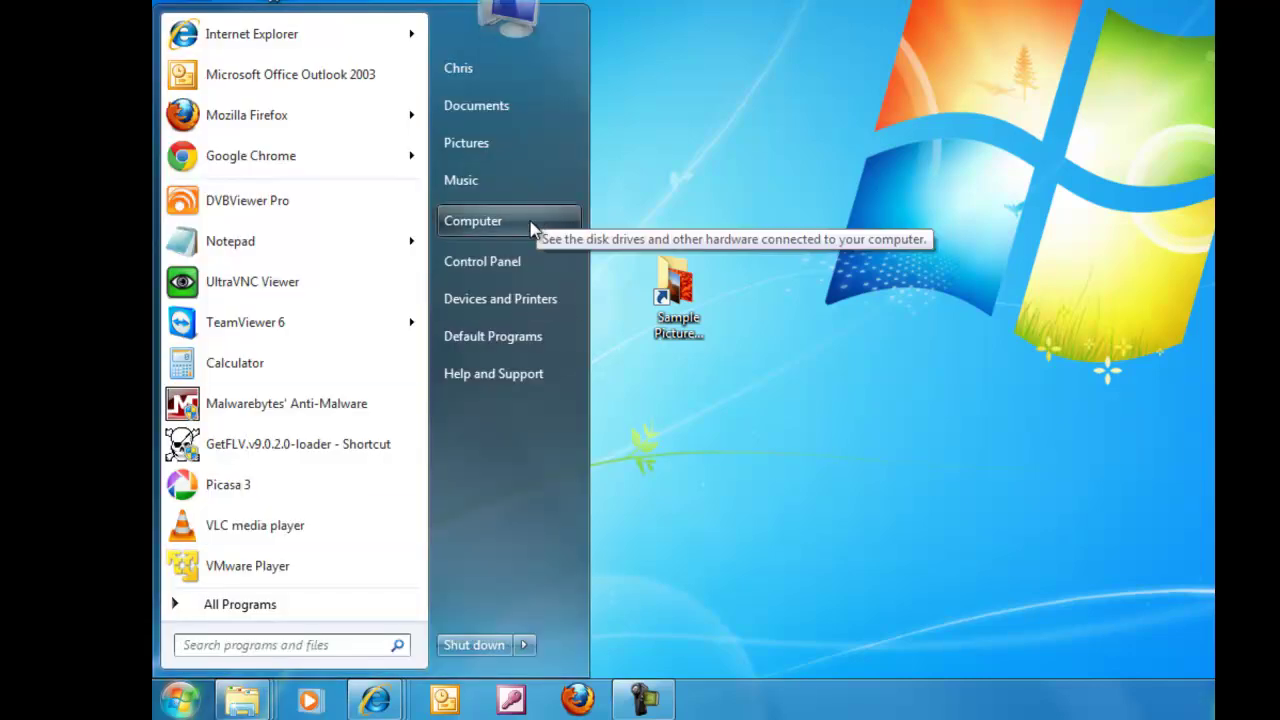
{"action": "left_click", "coordinate": [533, 222]}
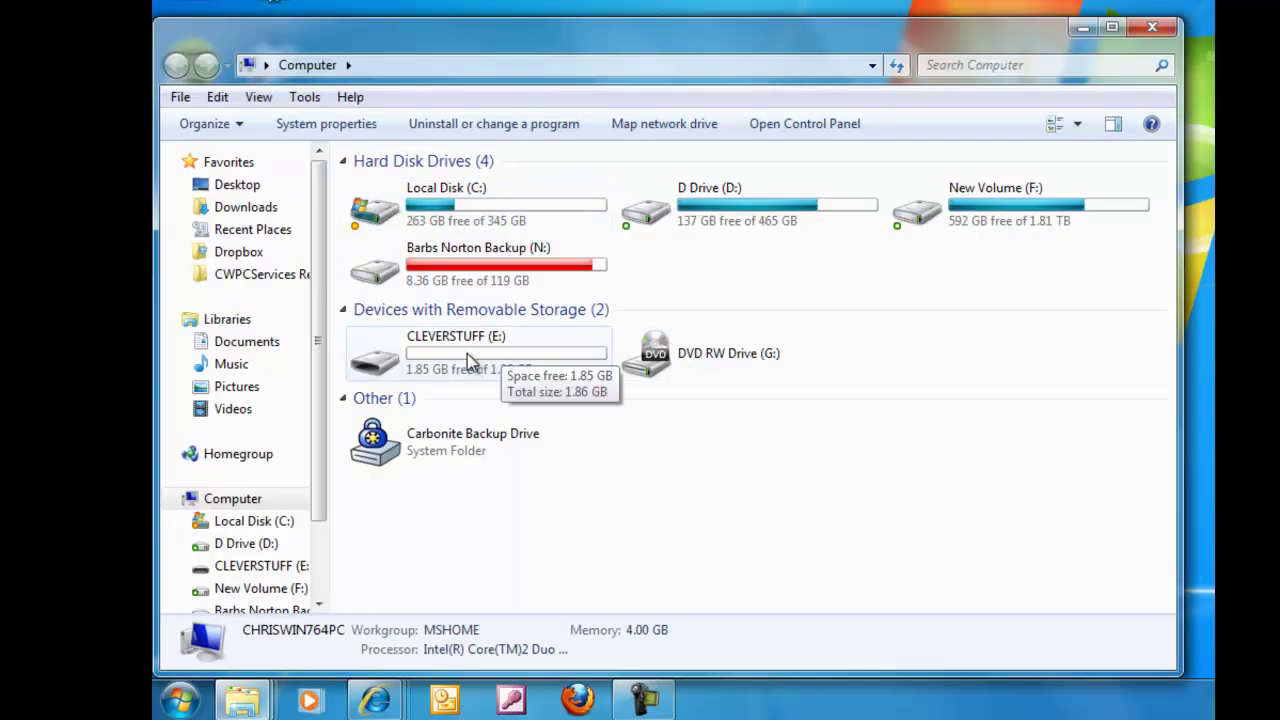
{"action": "double_click", "coordinate": [500, 352]}
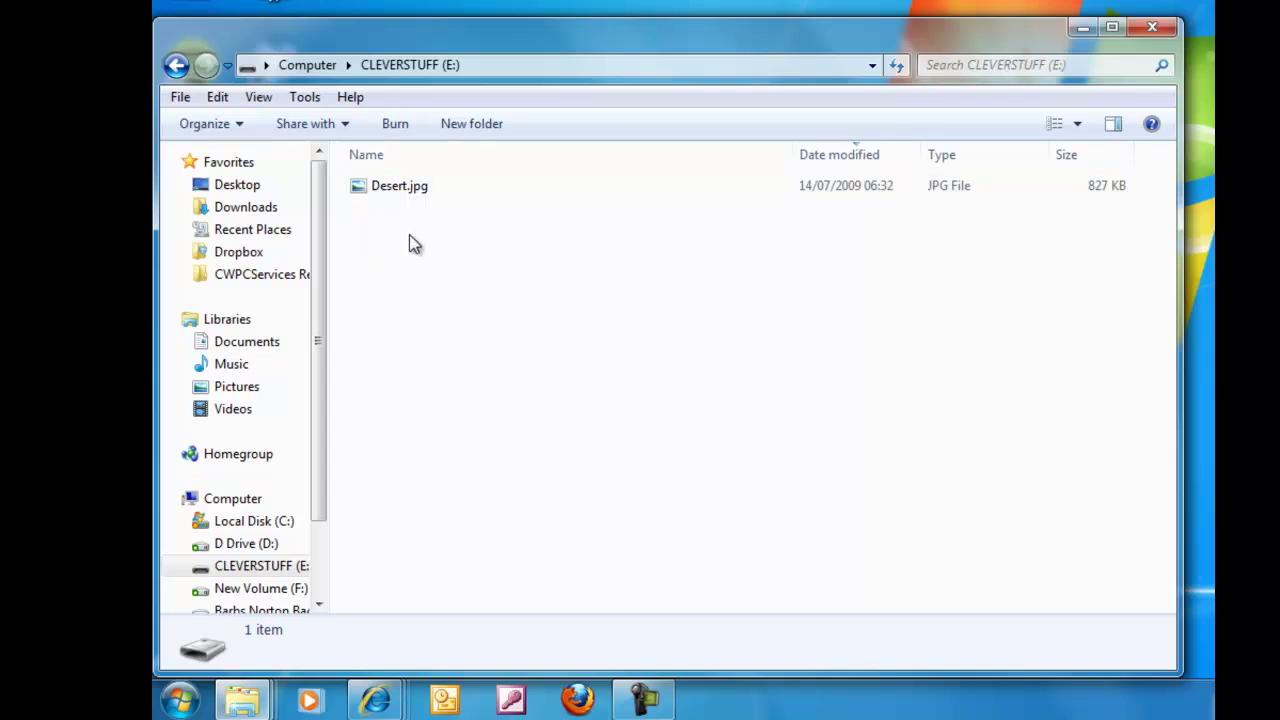
{"action": "double_click", "coordinate": [372, 185]}
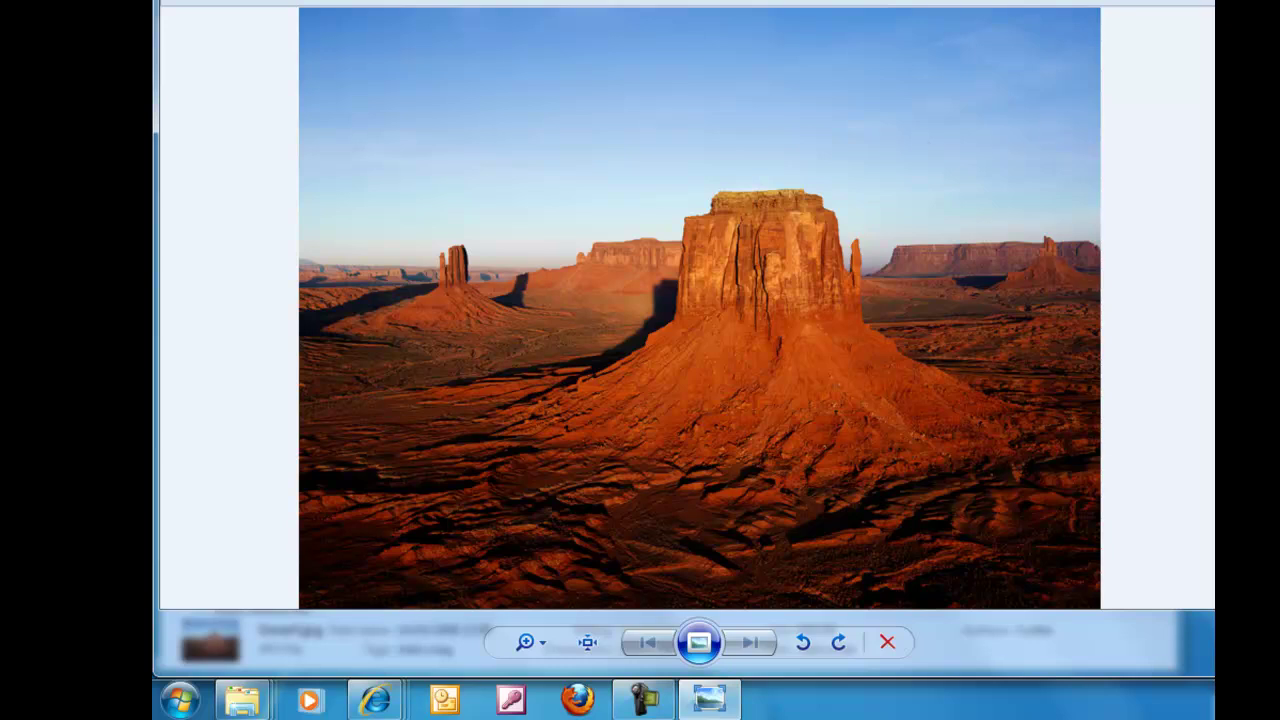
{"action": "key", "text": "alt+F4"}
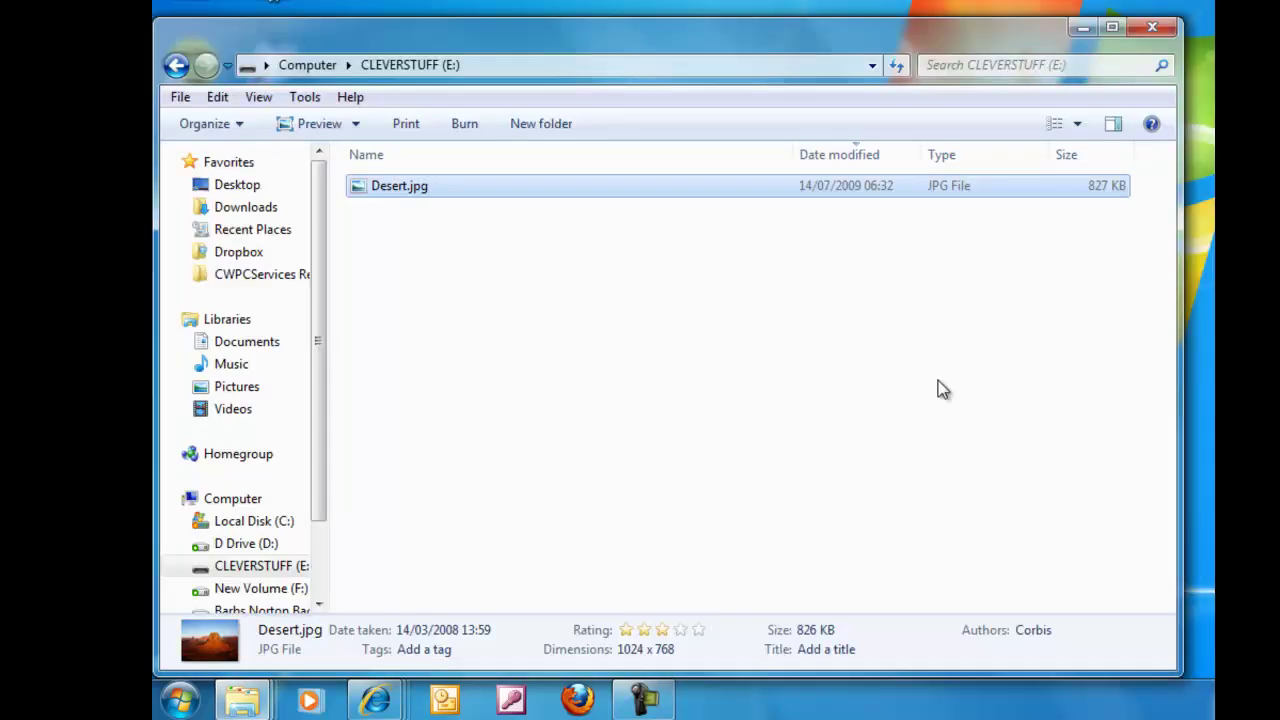
{"action": "left_click", "coordinate": [1155, 29]}
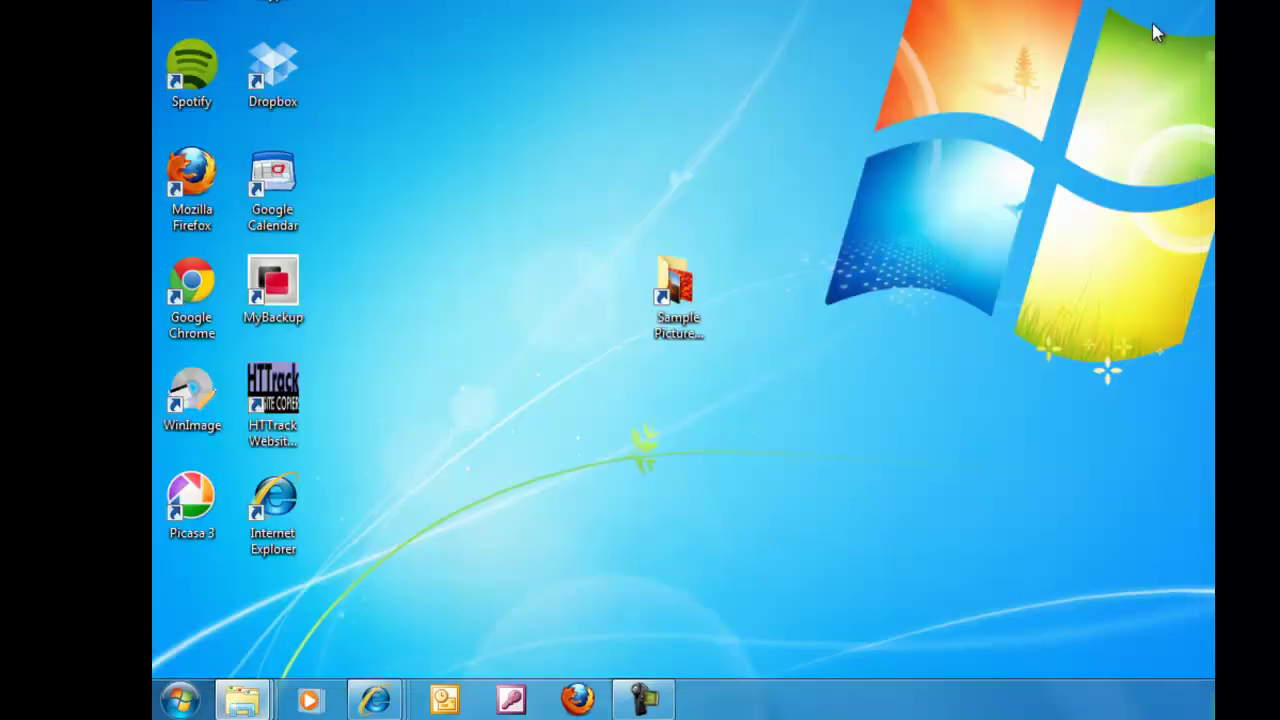
- Send Chrysanthemum, Hydrangeas, Jellyfish, Koala and Lighthouse from Sample Pictures together to the CLEVERSTUFF (E:) drive and close the folder
{"action": "double_click", "coordinate": [690, 288]}
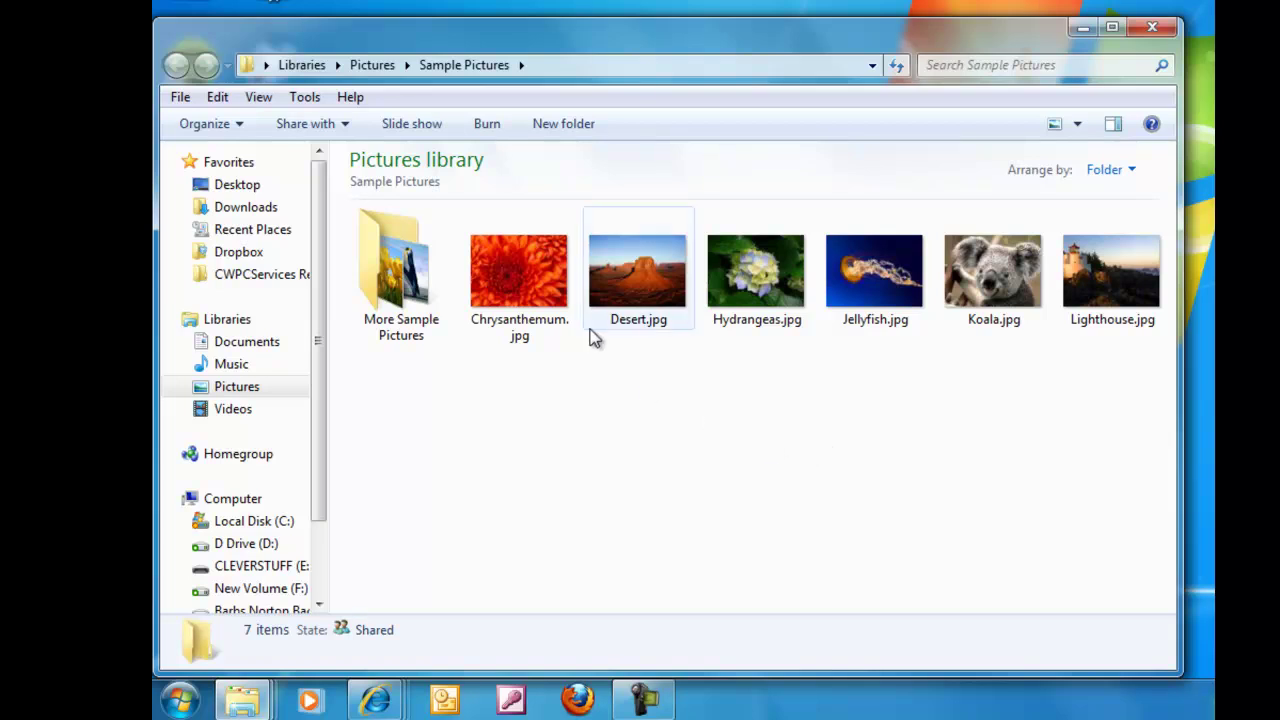
{"action": "left_click", "coordinate": [521, 271]}
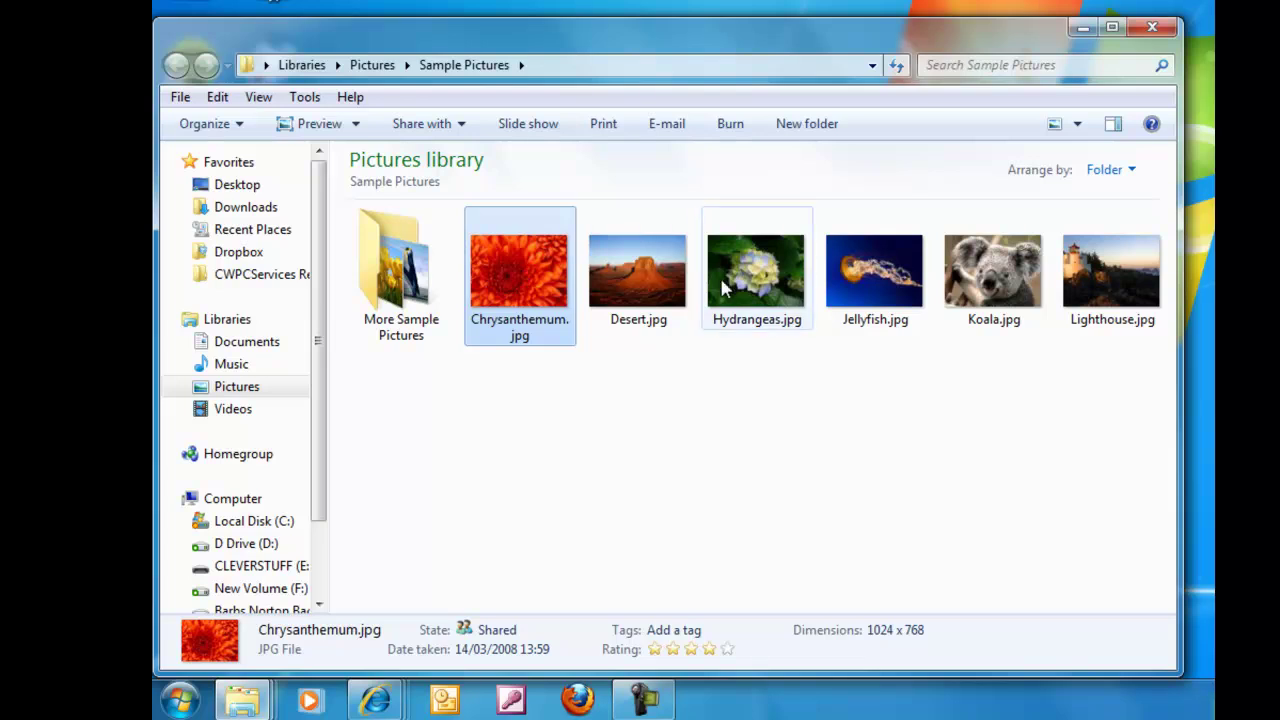
{"action": "mouse_move", "coordinate": [760, 288]}
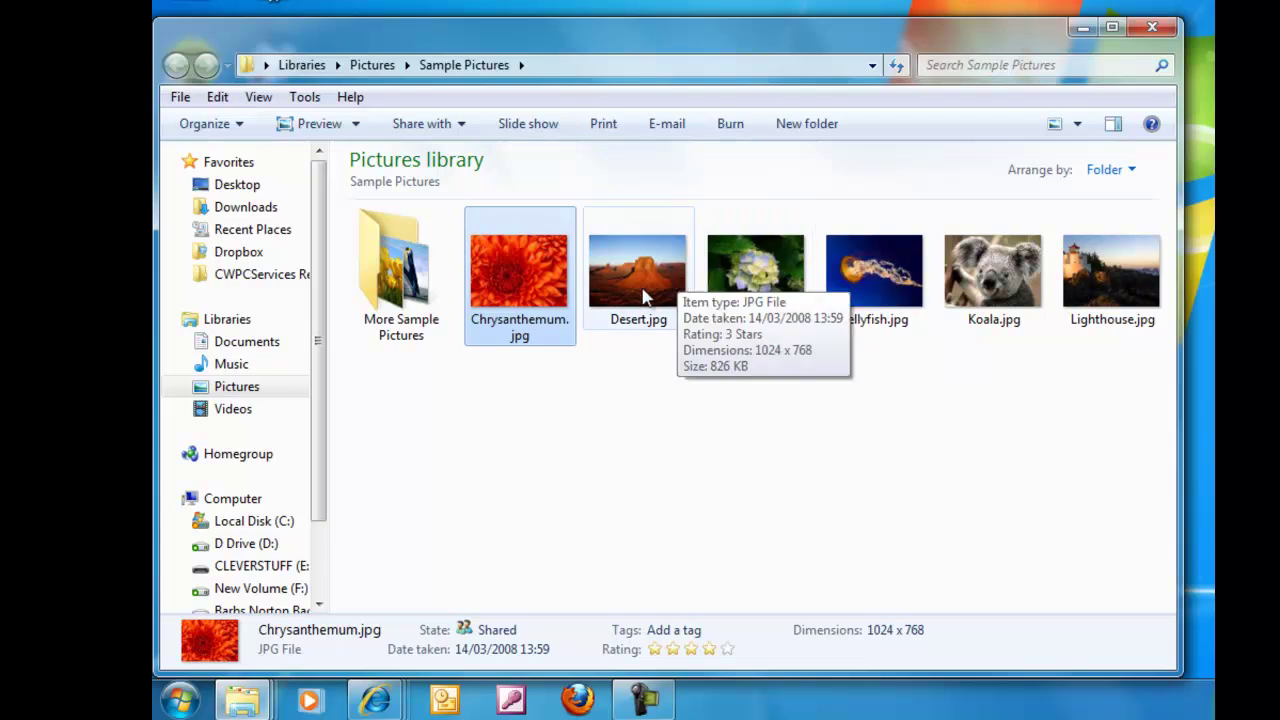
{"action": "left_click", "coordinate": [760, 275], "text": "ctrl"}
{"action": "left_click", "coordinate": [880, 275], "text": "ctrl"}
{"action": "left_click", "coordinate": [975, 280], "text": "ctrl"}
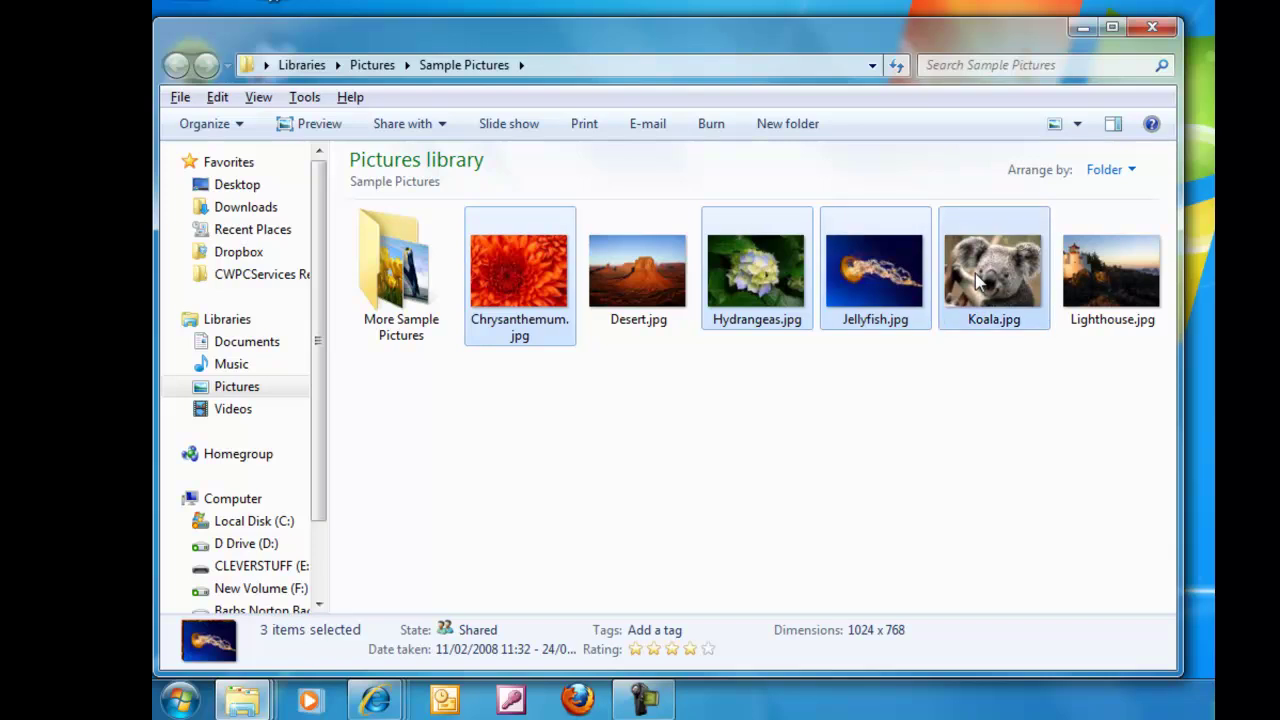
{"action": "left_click", "coordinate": [1117, 273], "text": "ctrl"}
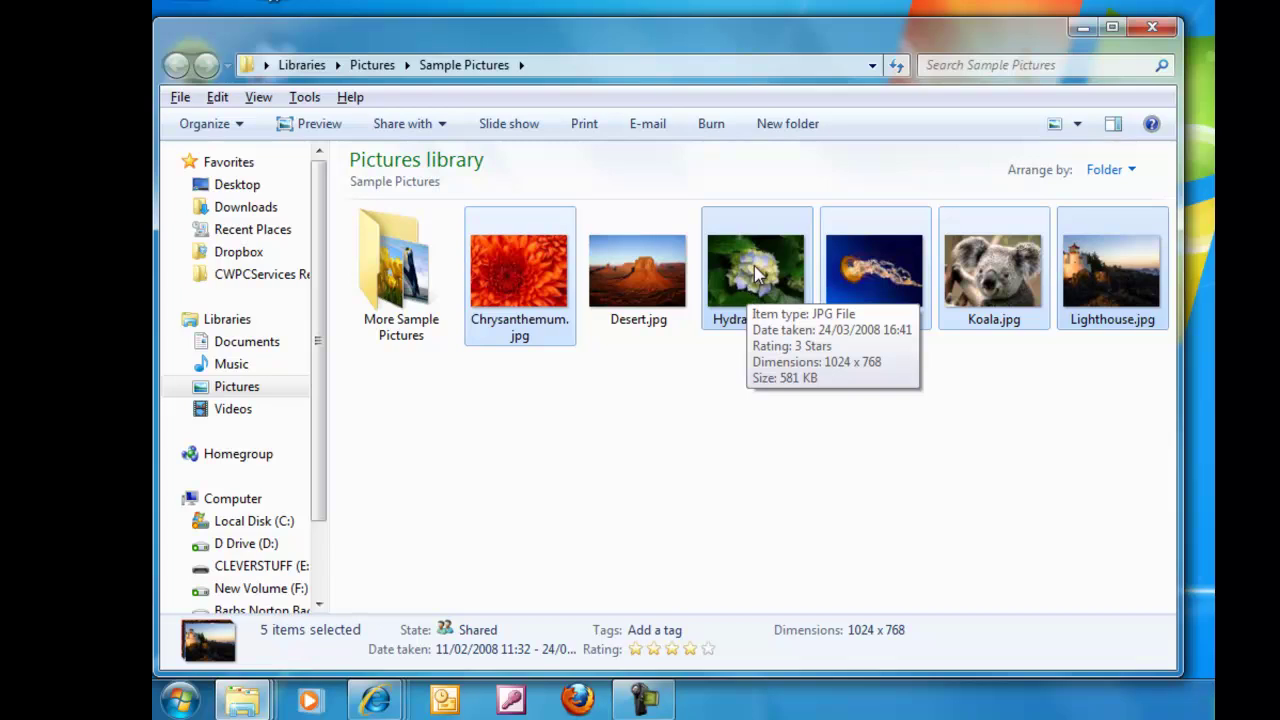
{"action": "right_click", "coordinate": [518, 276]}
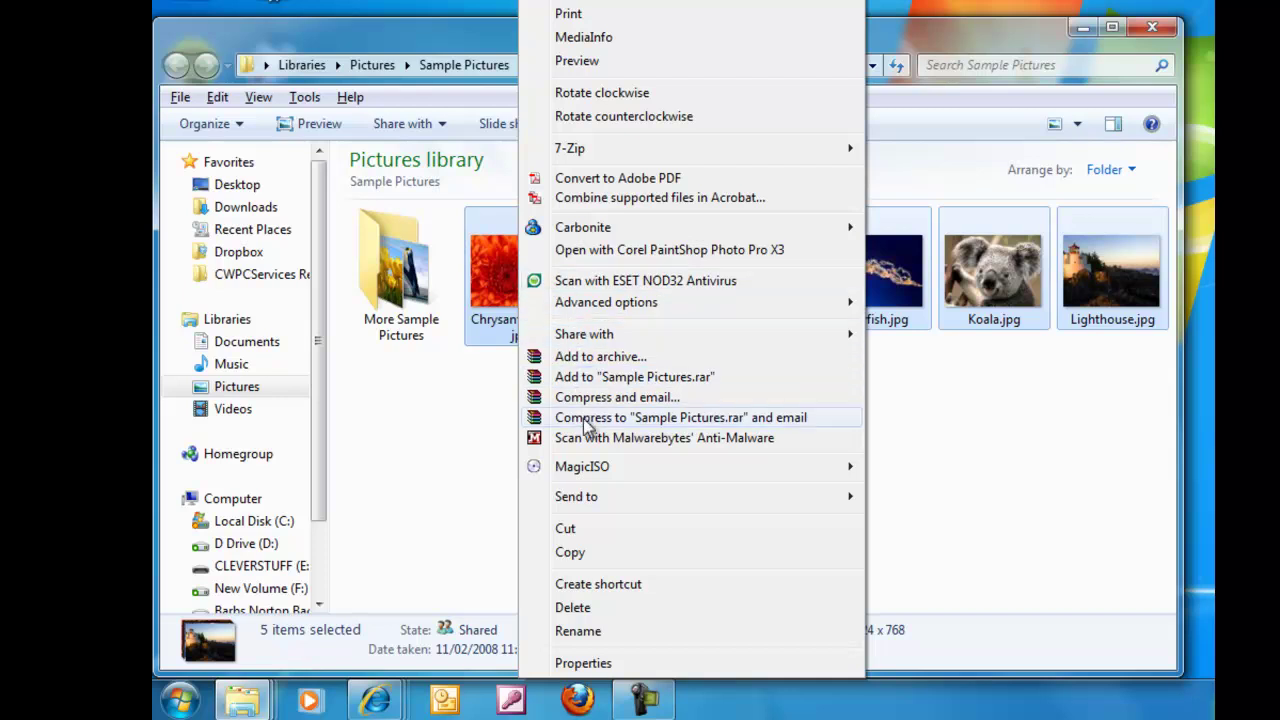
{"action": "mouse_move", "coordinate": [597, 498]}
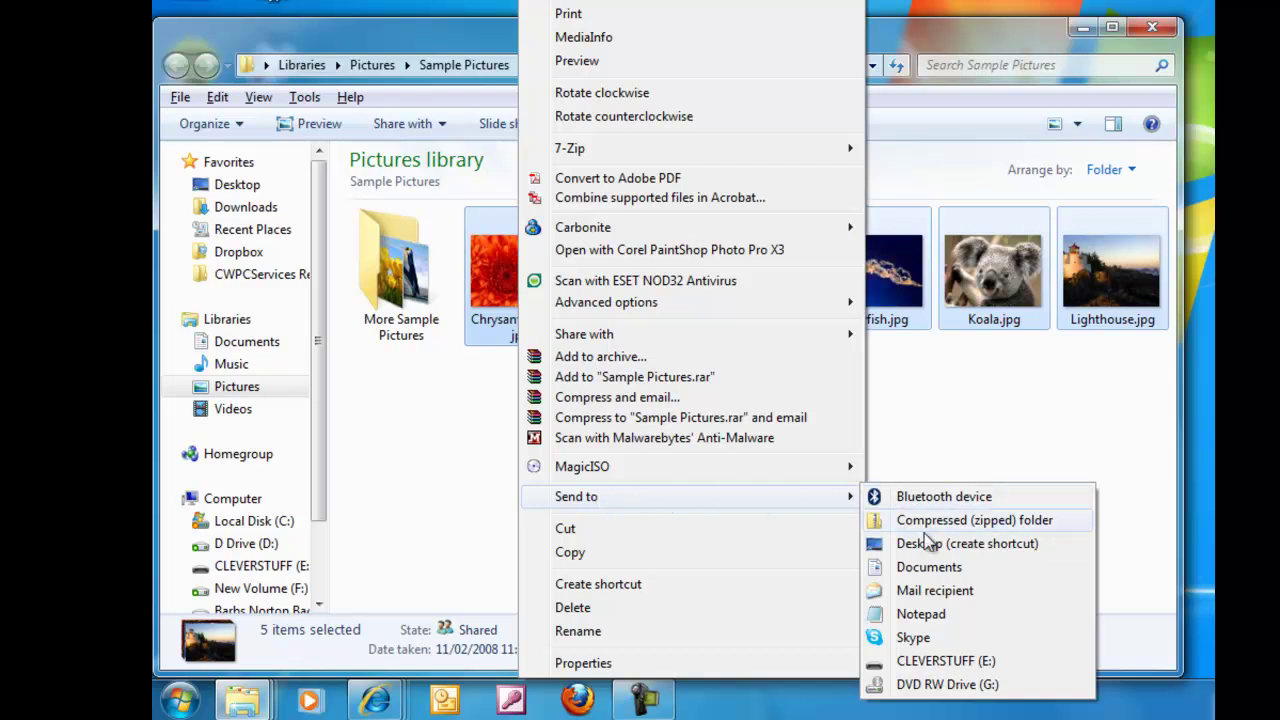
{"action": "left_click", "coordinate": [1039, 661]}
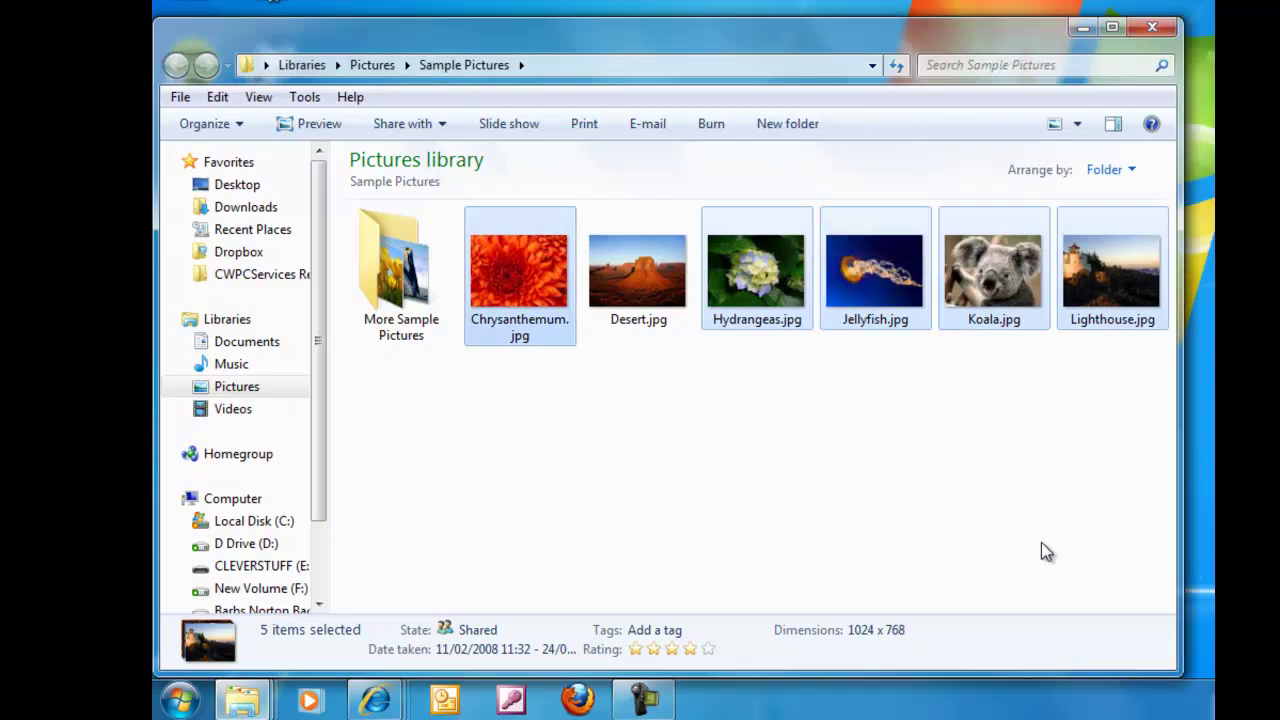
{"action": "left_click", "coordinate": [1155, 33]}
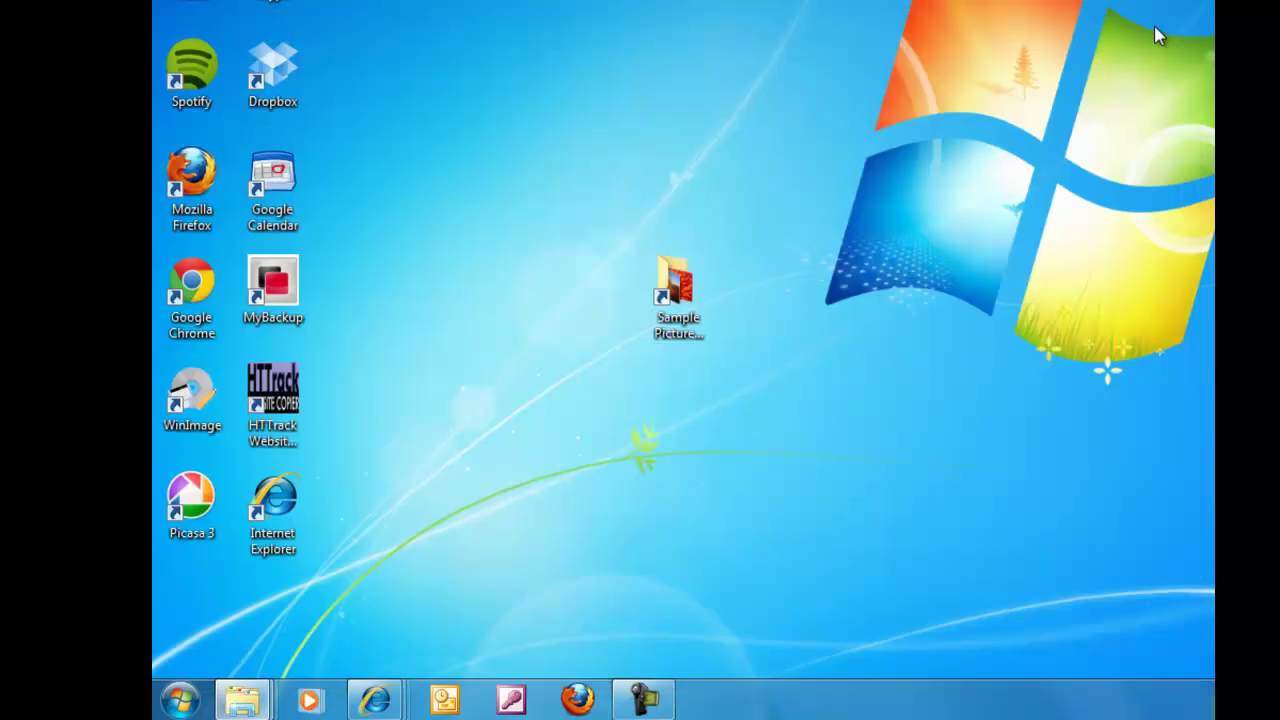
- Check which files are on the CLEVERSTUFF (E:) drive through Computer, and close the window
{"action": "left_click", "coordinate": [192, 702]}
{"action": "left_click", "coordinate": [503, 224]}
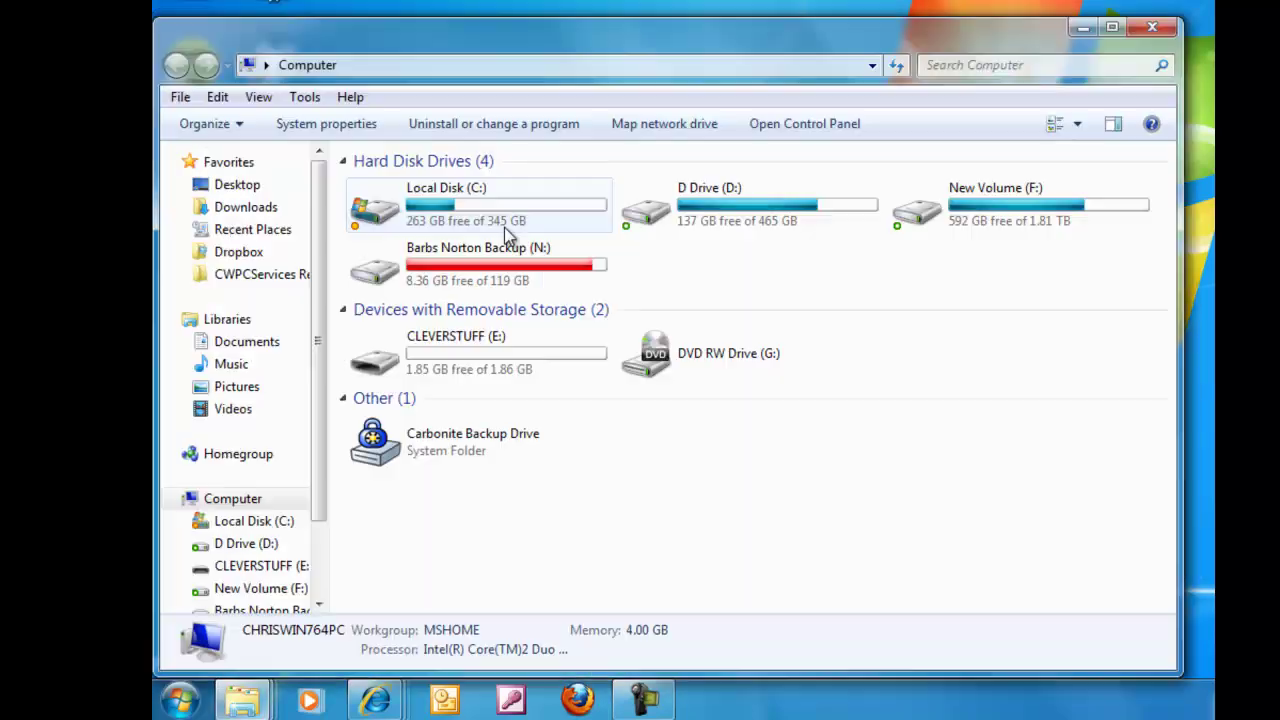
{"action": "double_click", "coordinate": [494, 354]}
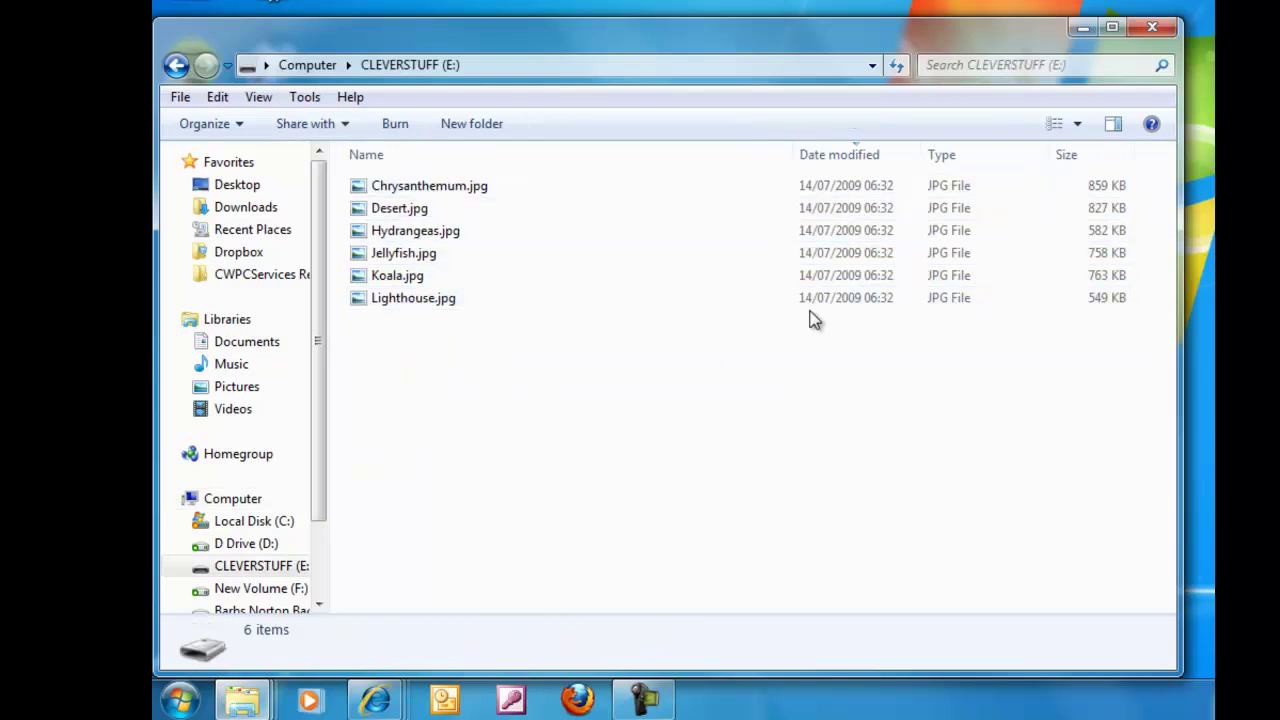
{"action": "left_click", "coordinate": [1151, 28]}
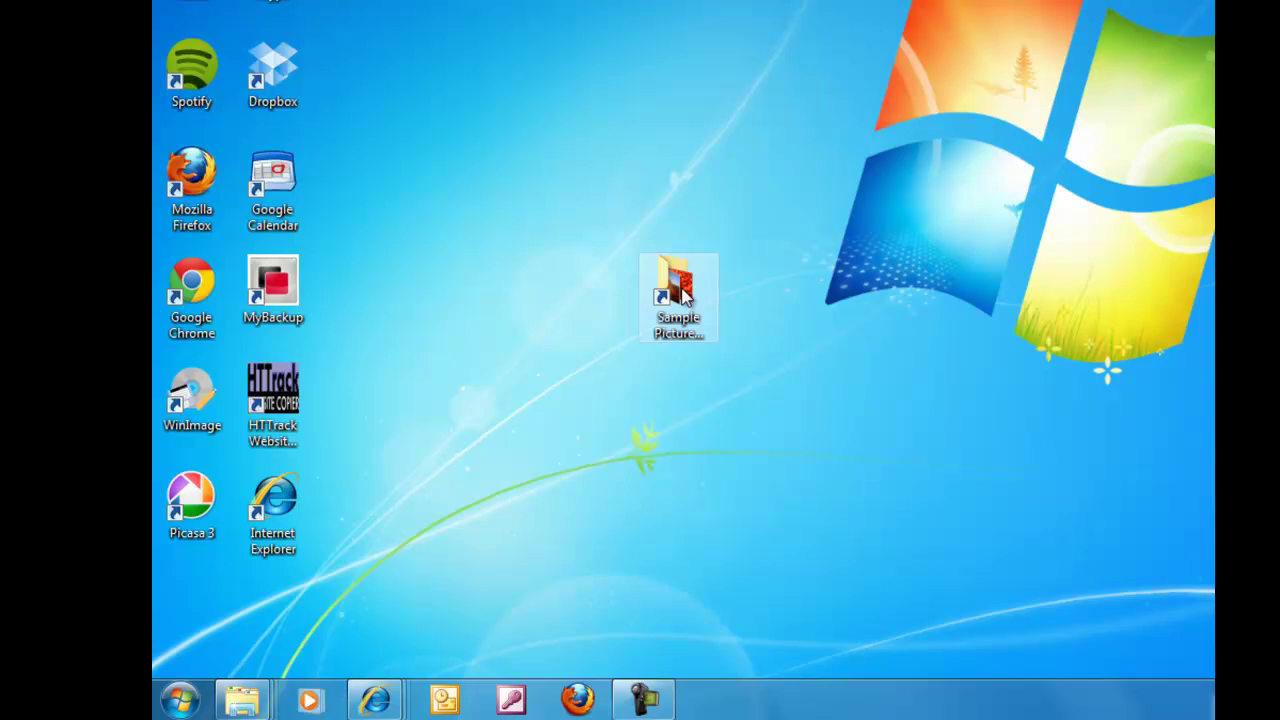
- Open Sample Pictures, view the contents of its More Sample Pictures subfolder, and return to Sample Pictures
{"action": "double_click", "coordinate": [683, 290]}
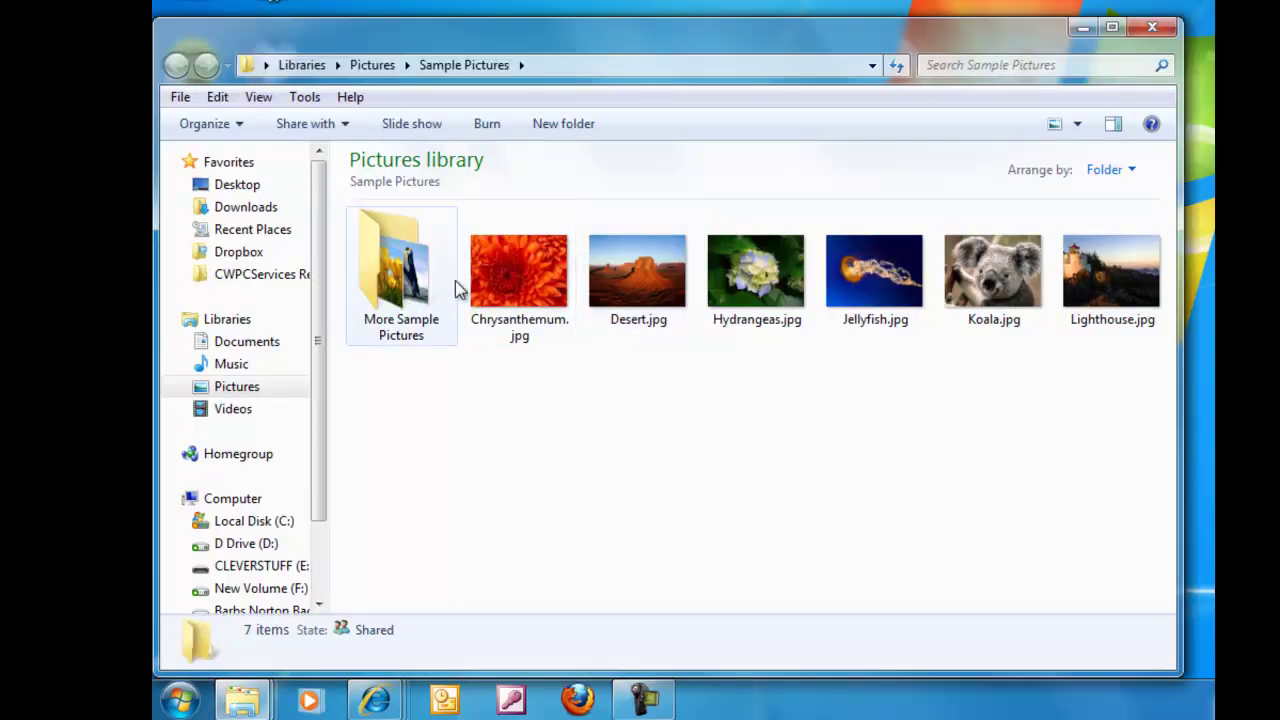
{"action": "left_click", "coordinate": [398, 292]}
{"action": "double_click", "coordinate": [398, 292]}
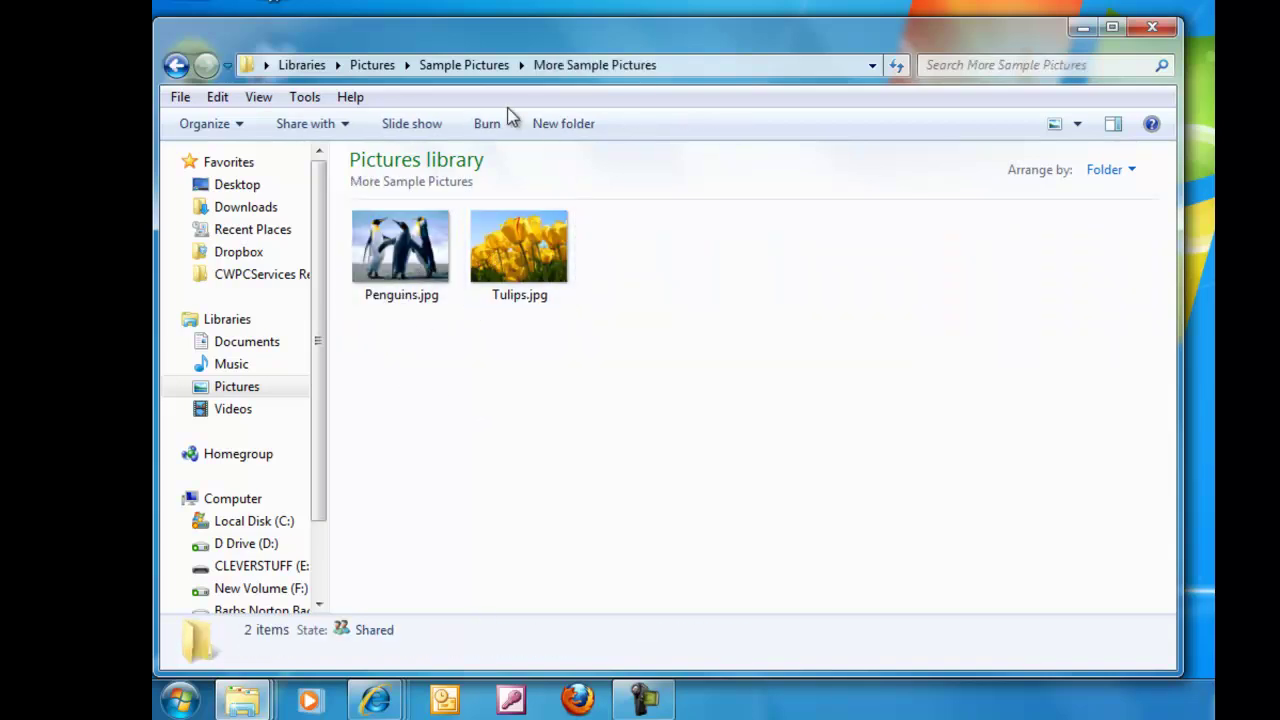
{"action": "left_click", "coordinate": [489, 68]}
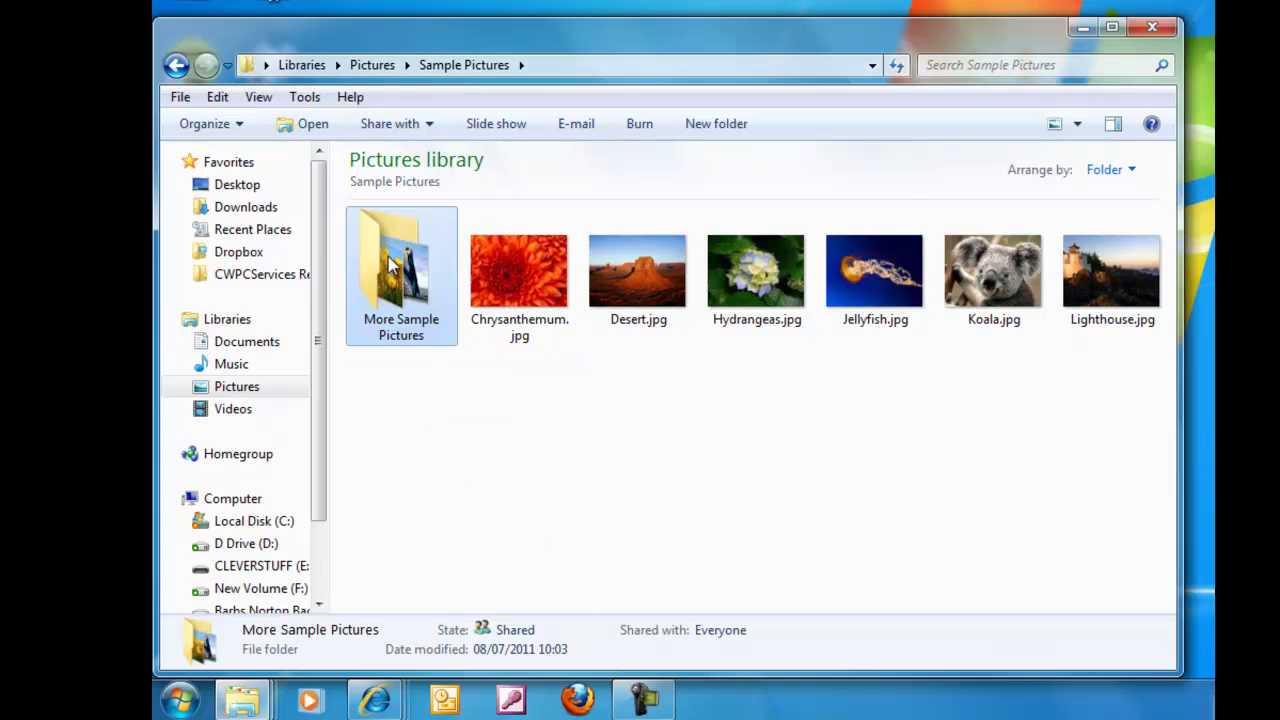
- Send the whole More Sample Pictures folder to the CLEVERSTUFF (E:) drive
{"action": "mouse_move", "coordinate": [405, 268]}
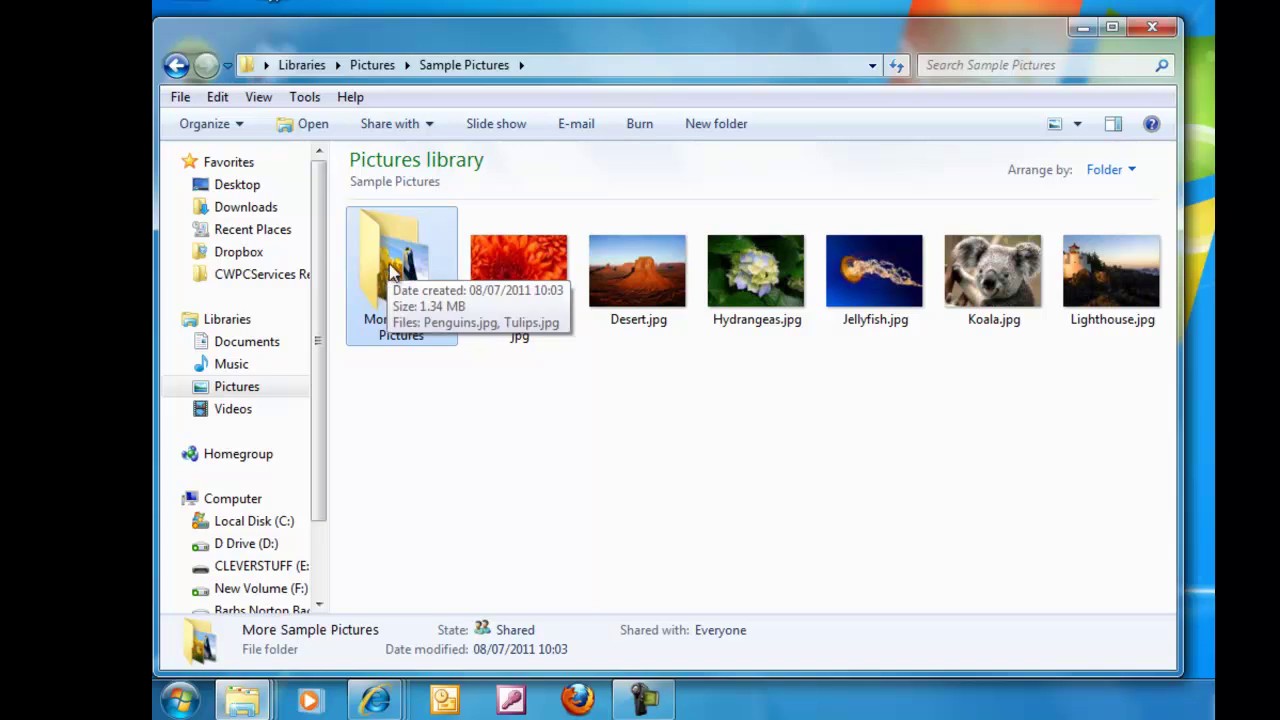
{"action": "right_click", "coordinate": [393, 273]}
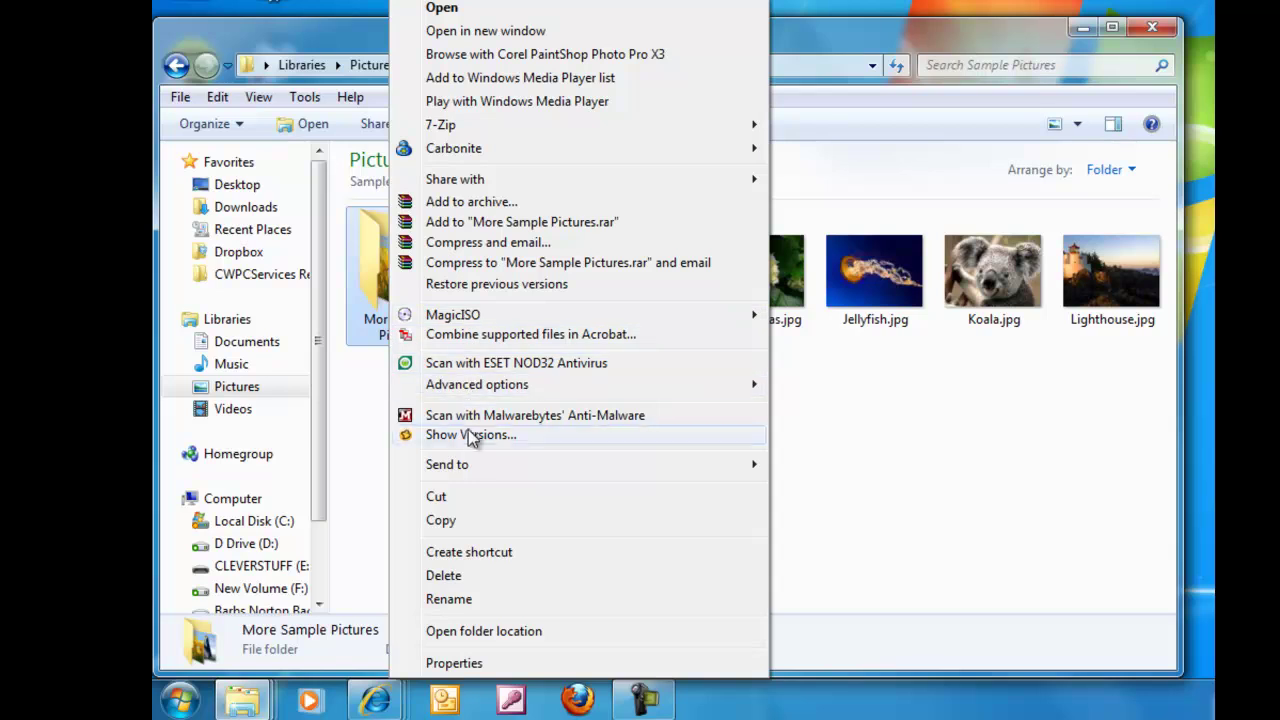
{"action": "mouse_move", "coordinate": [468, 464]}
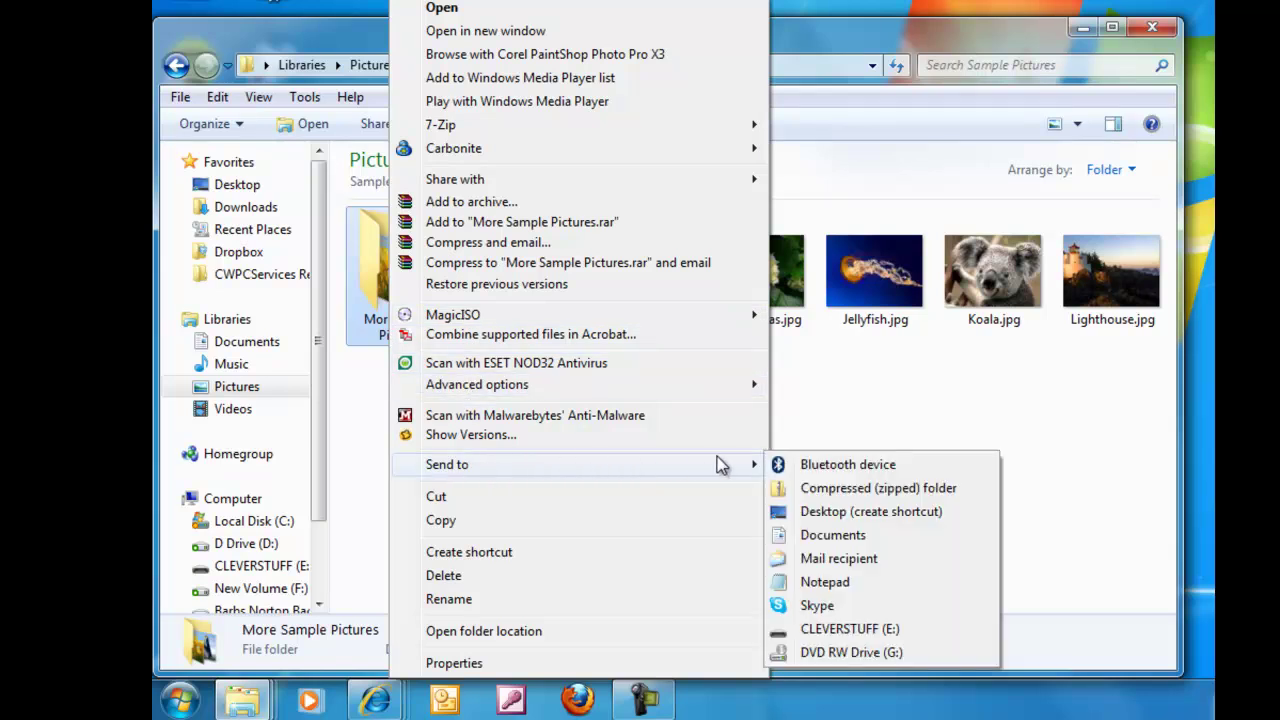
{"action": "left_click", "coordinate": [899, 631]}
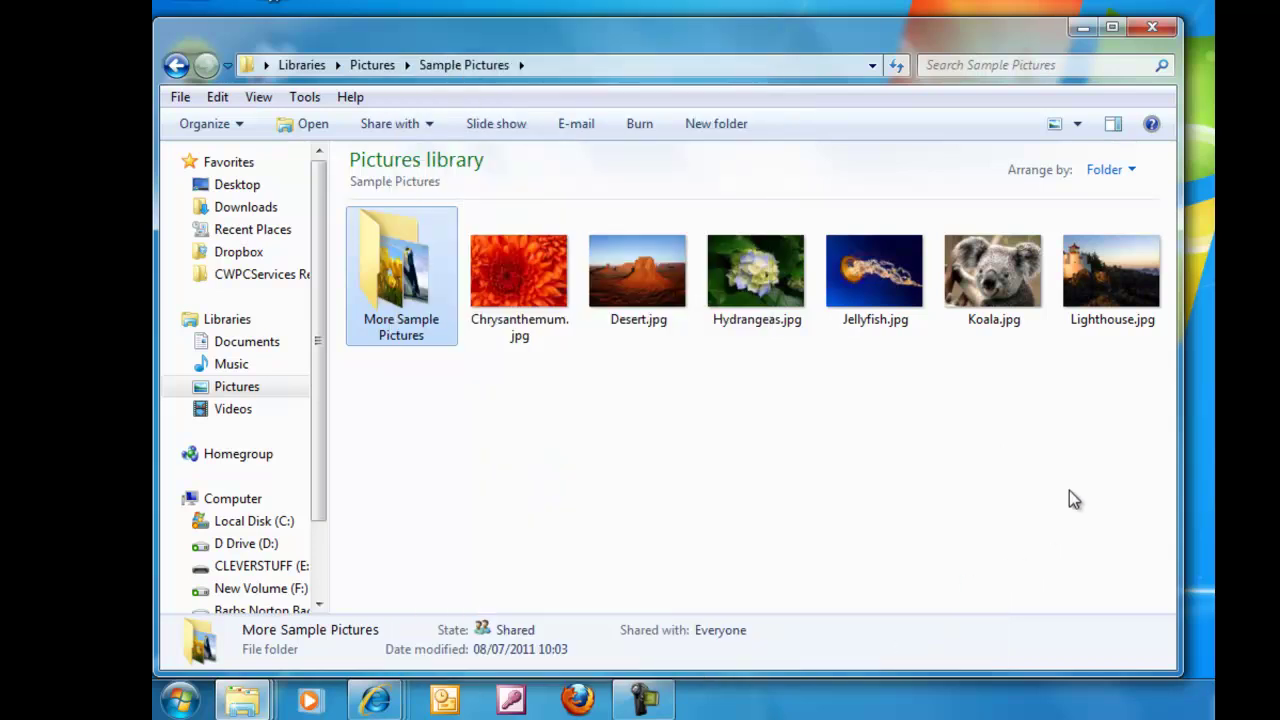
- Close Sample Pictures, open the CLEVERSTUFF (E:) drive through Computer, and check the contents of its More Sample Pictures folder
{"action": "left_click", "coordinate": [1155, 29]}
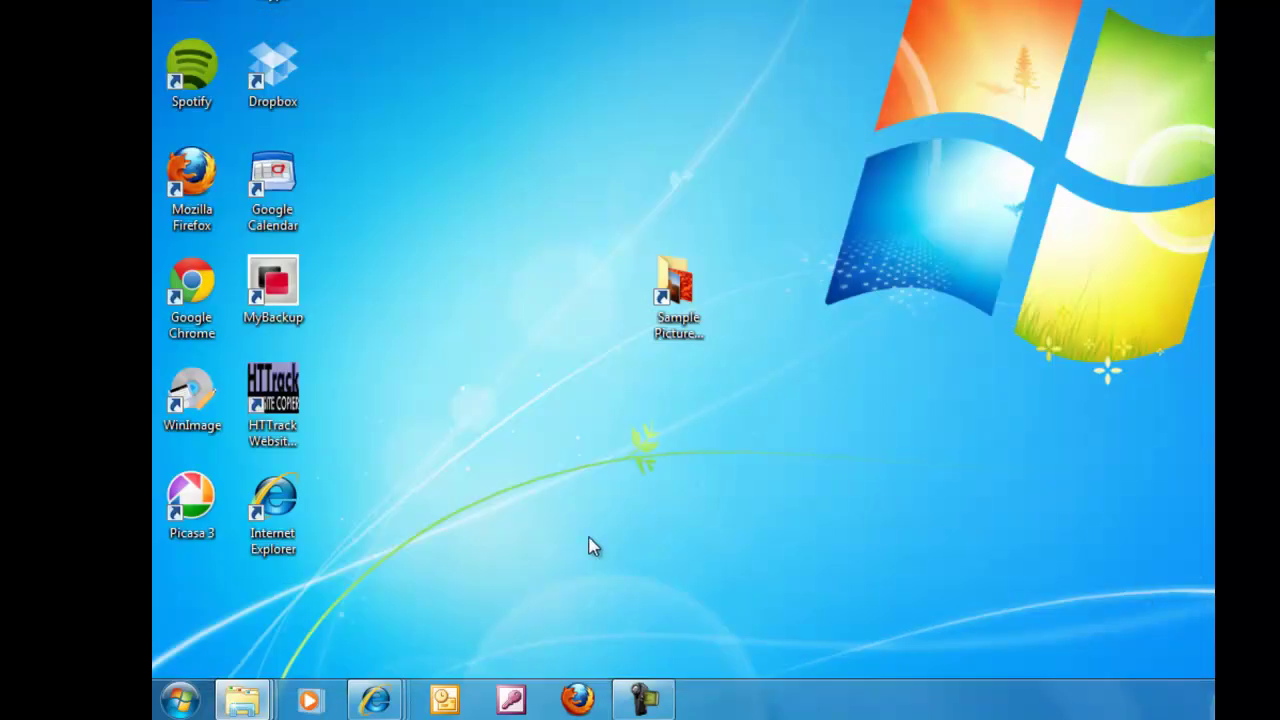
{"action": "left_click", "coordinate": [193, 706]}
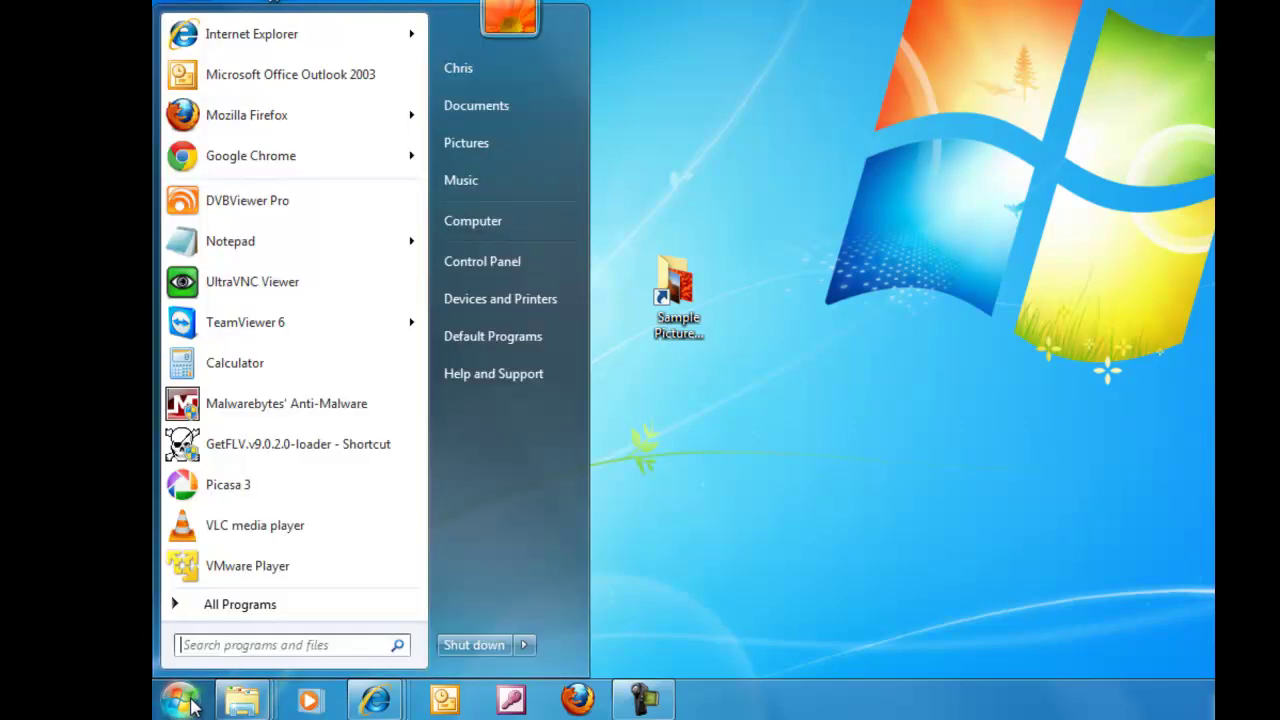
{"action": "left_click", "coordinate": [492, 231]}
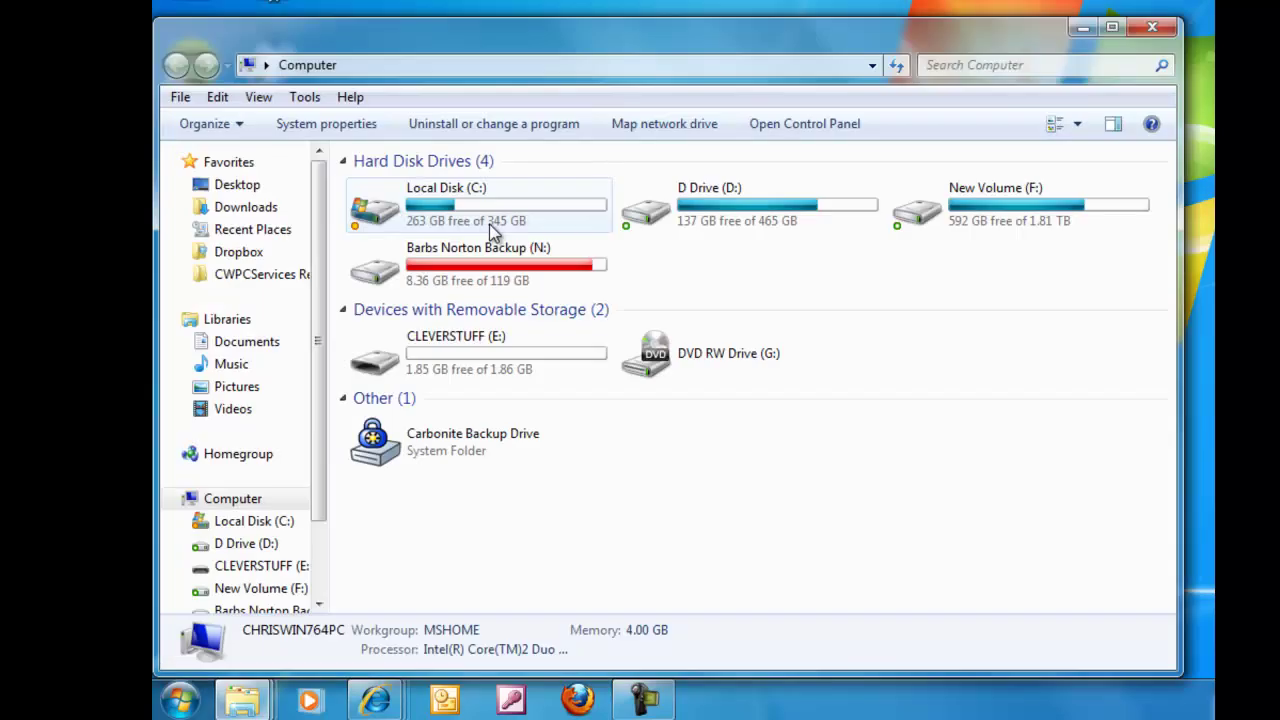
{"action": "double_click", "coordinate": [508, 352]}
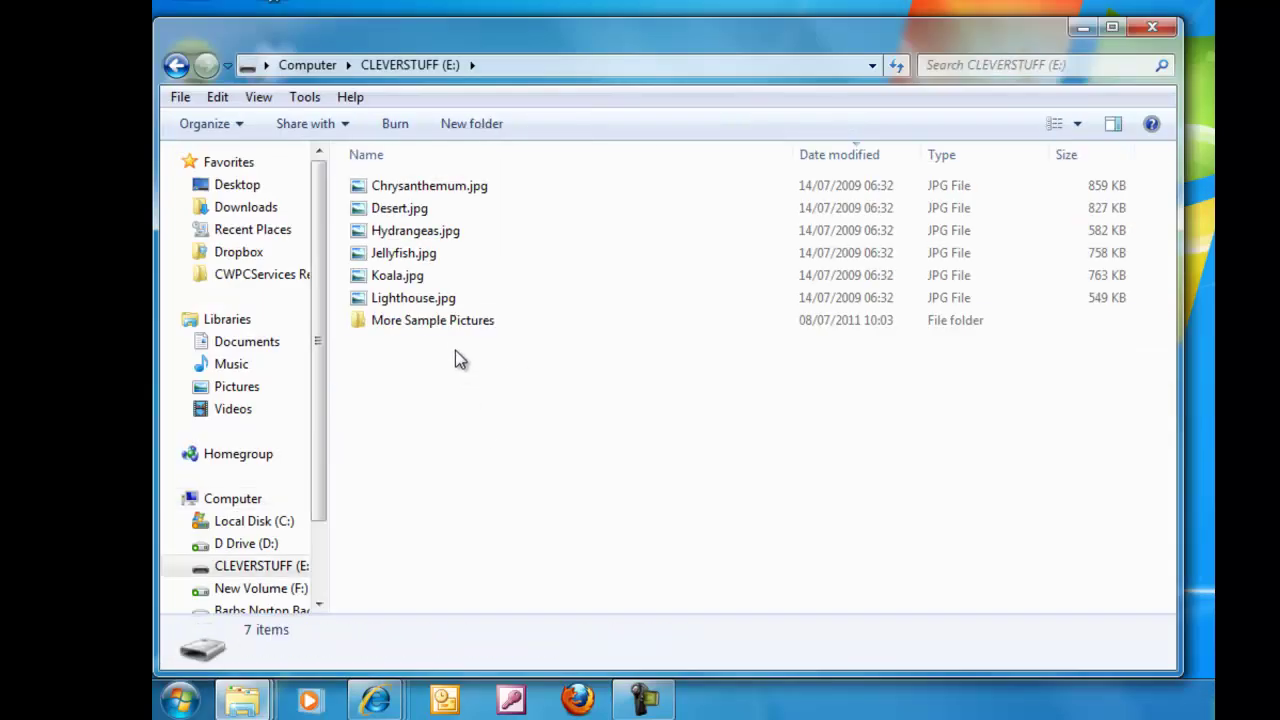
{"action": "mouse_move", "coordinate": [447, 333]}
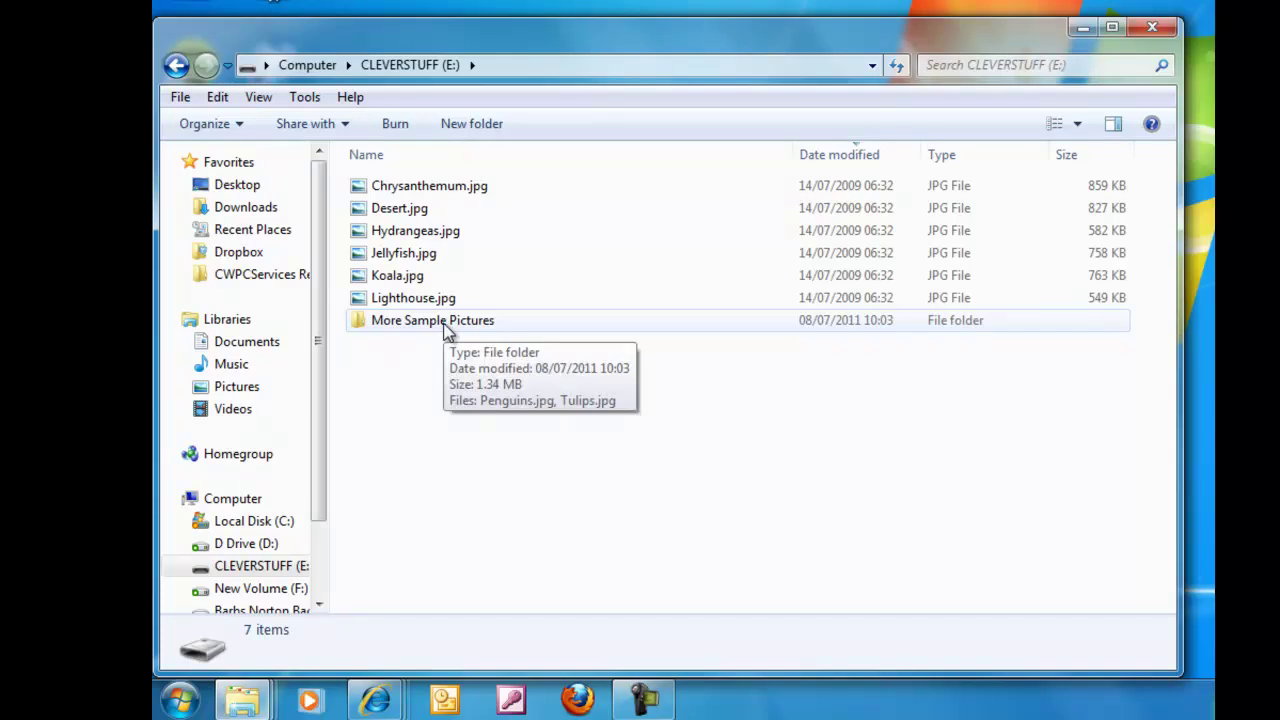
{"action": "double_click", "coordinate": [447, 333]}
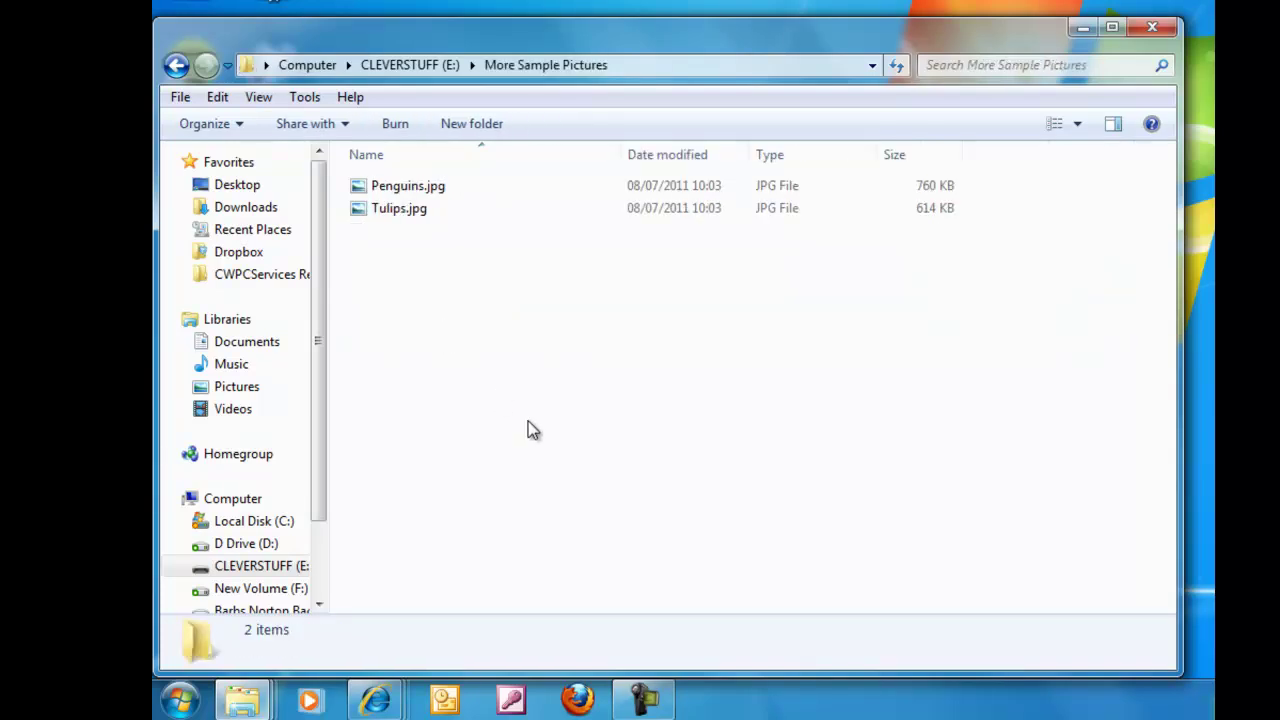